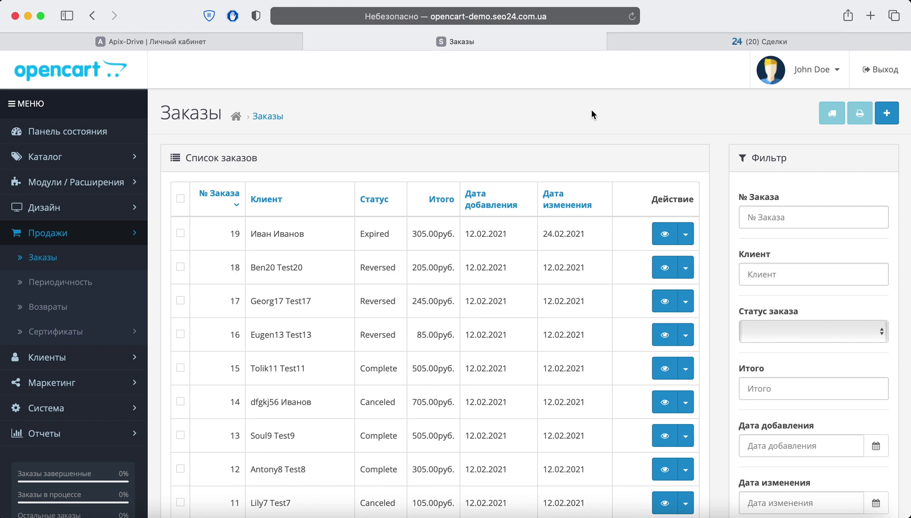
# Step: Switch to the Bitrix24 deals board and look through the deals created from Opencart orders
pyautogui.click(673, 42)
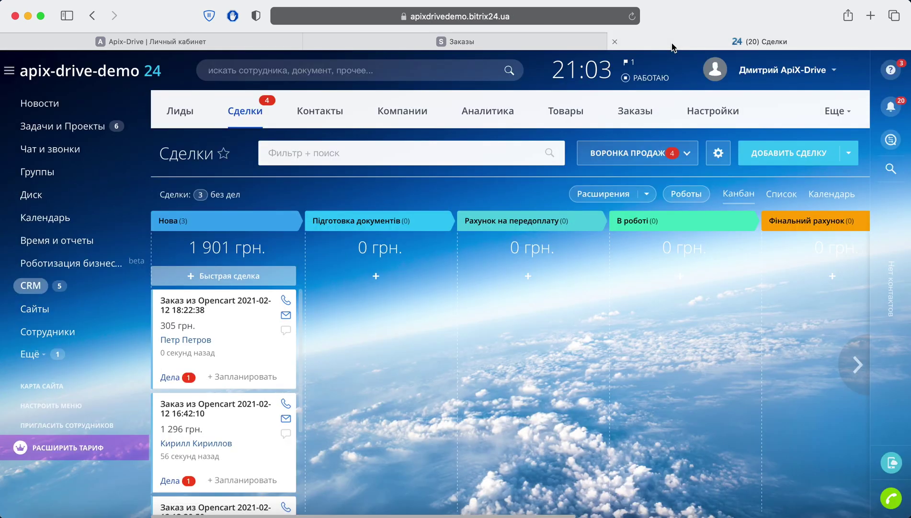
pyautogui.scroll(-3, 260, 310)
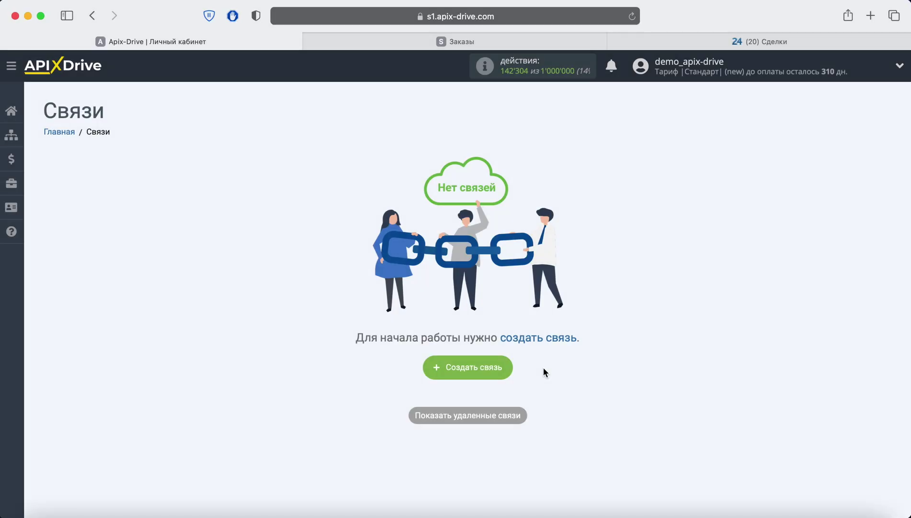
# Step: Create a new connection in ApiX-Drive and choose Opencart as the data source system
pyautogui.click(505, 368)
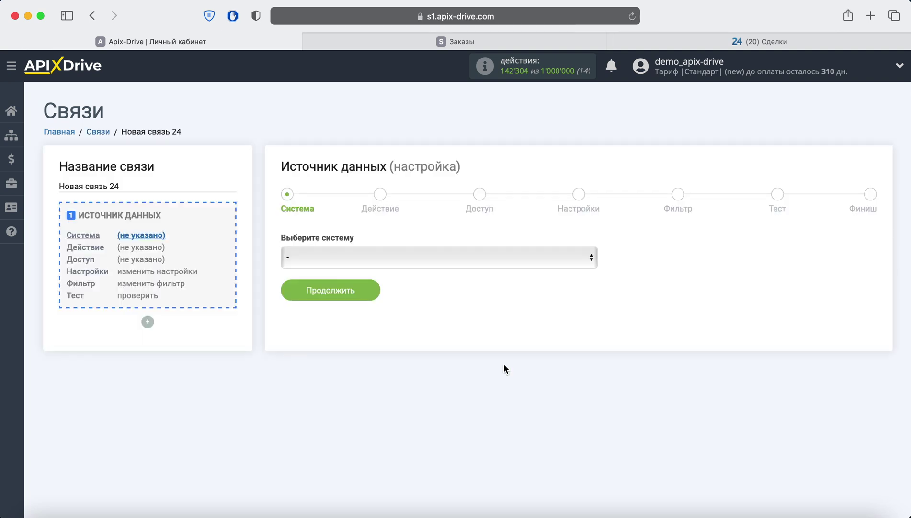
pyautogui.click(433, 257)
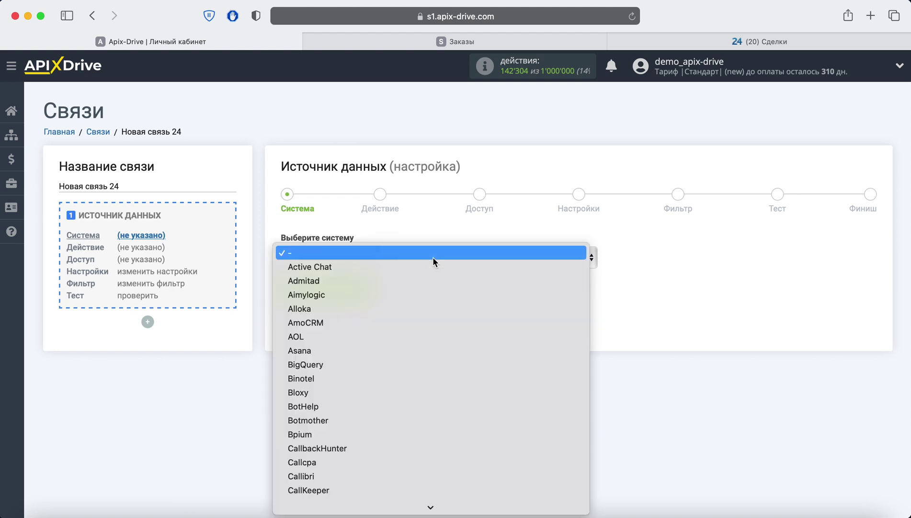
pyautogui.scroll(-7, 431, 310)
pyautogui.scroll(-20, 431, 310)
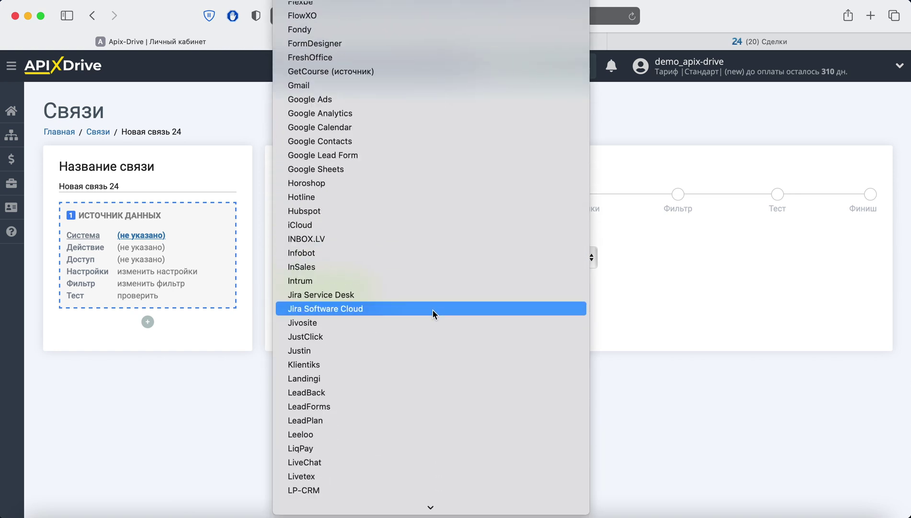
pyautogui.scroll(-2, 432, 309)
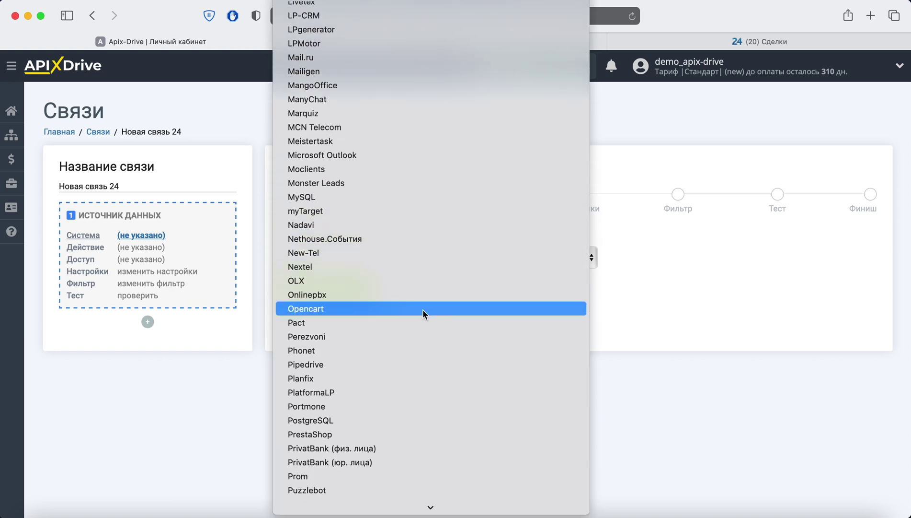
pyautogui.click(417, 309)
pyautogui.click(368, 293)
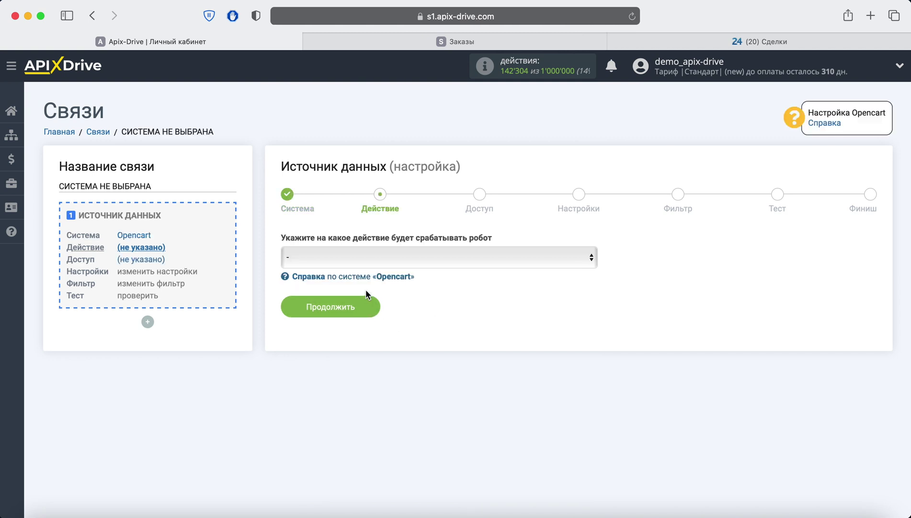
# Step: Set the Opencart source action to «Загрузить заказы (новые)» and continue to the access stage
pyautogui.click(418, 260)
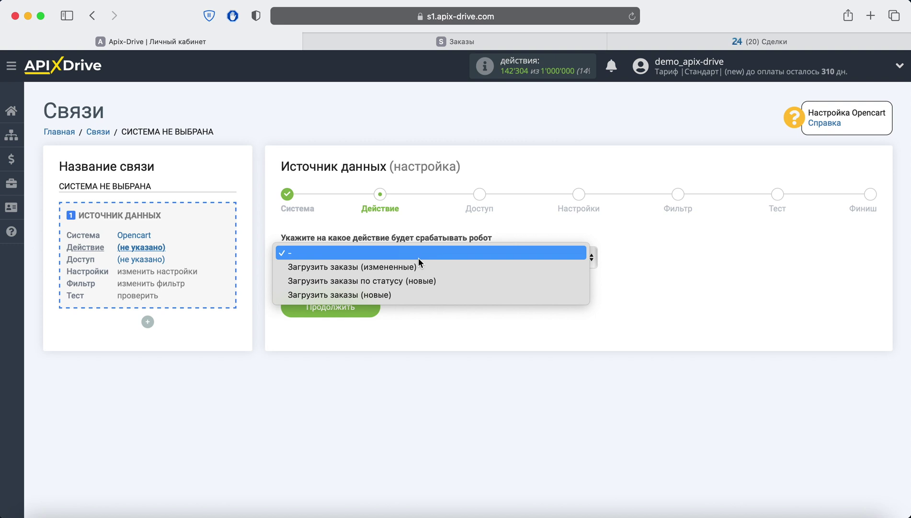
pyautogui.click(405, 294)
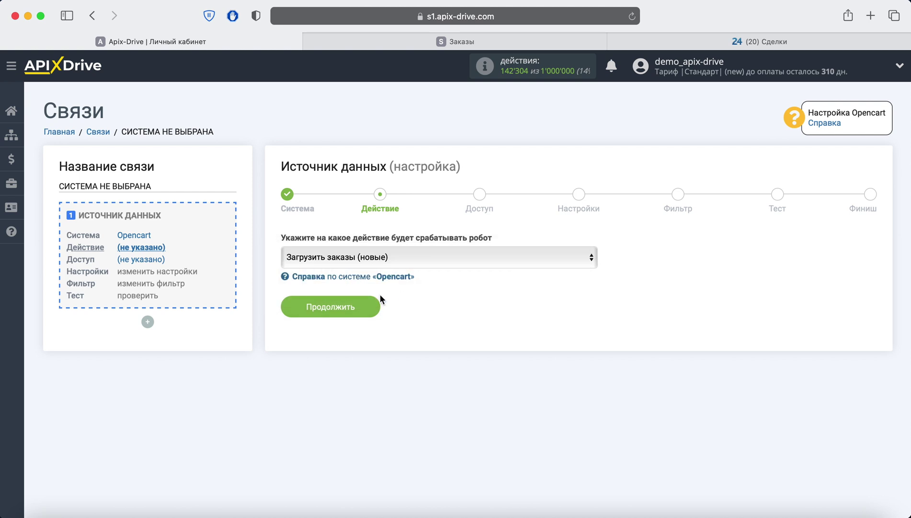
pyautogui.click(378, 302)
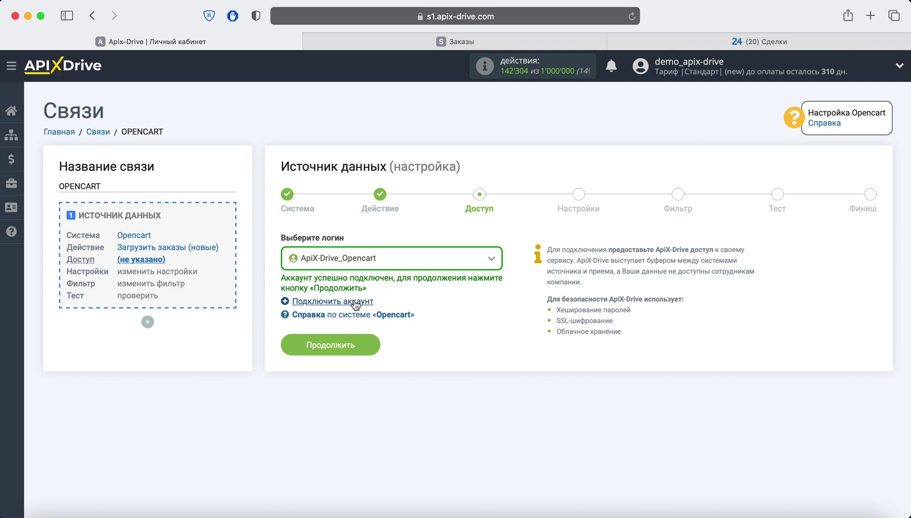
# Step: Start connecting another Opencart account under its suggested name and close the setup dialog without entering a connector URL
pyautogui.click(355, 302)
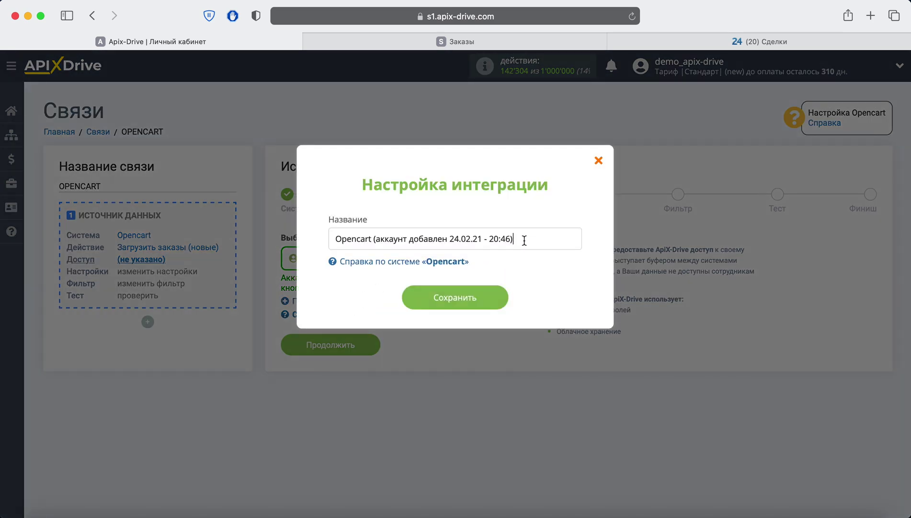
pyautogui.moveTo(523, 238); pyautogui.dragTo(338, 243)
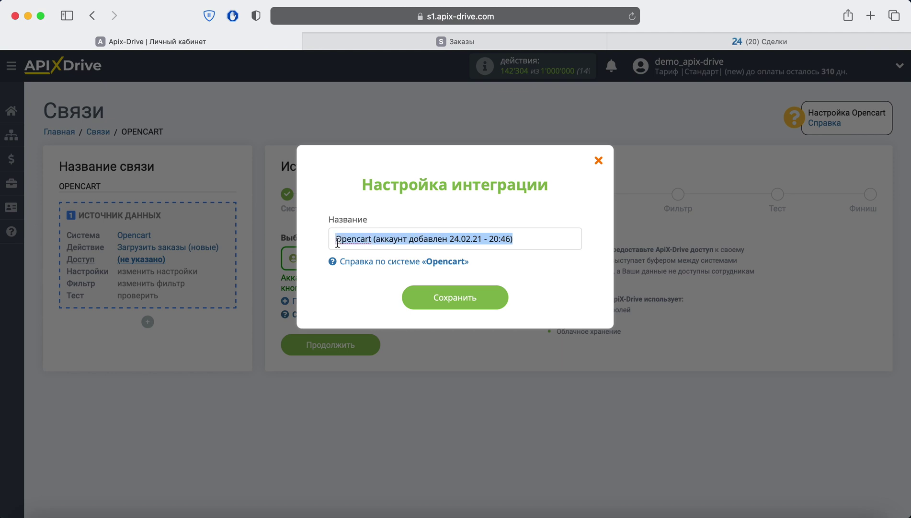
pyautogui.click(483, 301)
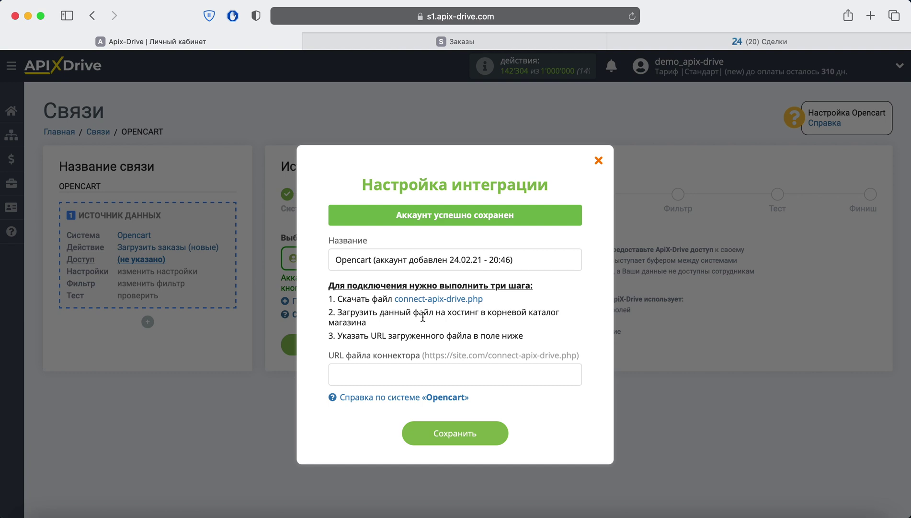
pyautogui.click(369, 368)
pyautogui.click(599, 161)
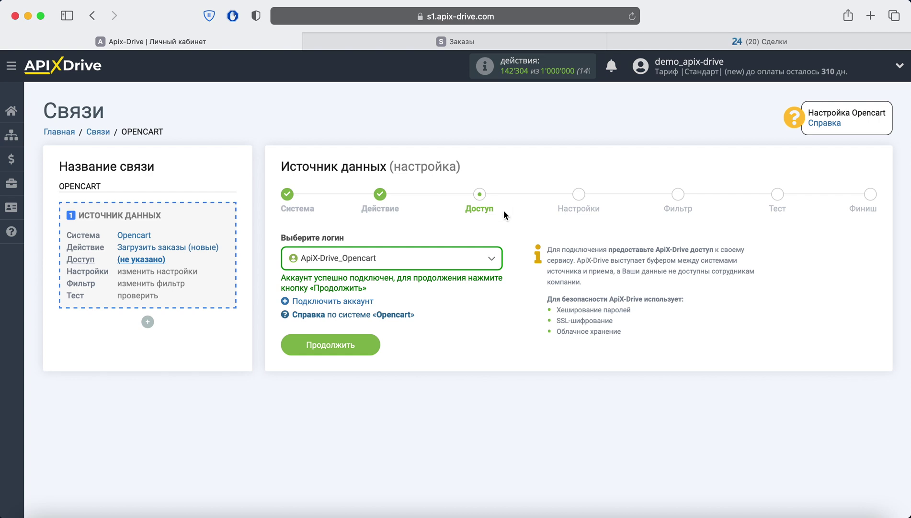
# Step: Use the ApiX-Drive_Opencart account for the source and continue through the settings and filter stages without adding a filter
pyautogui.click(371, 344)
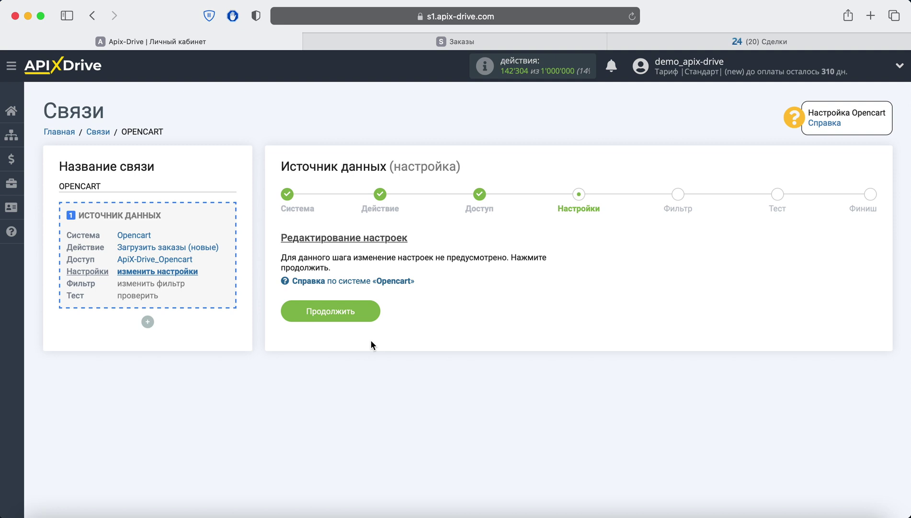
pyautogui.click(365, 314)
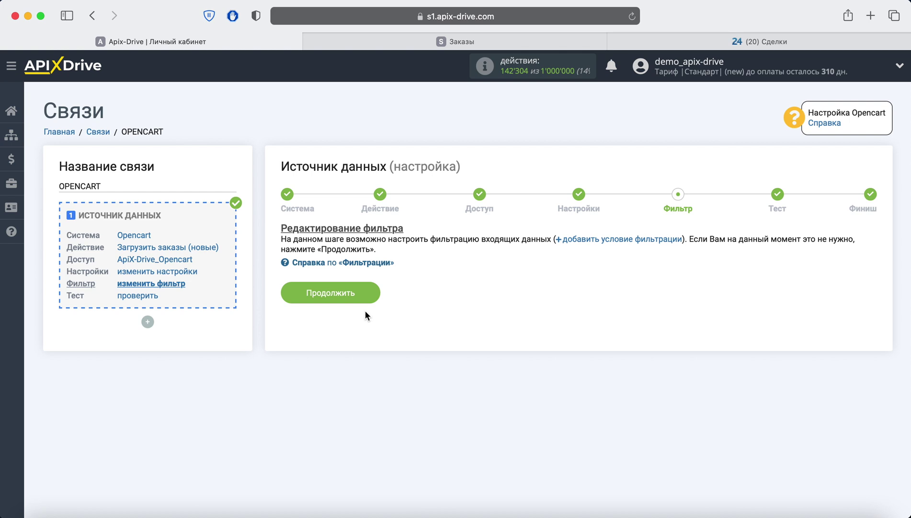
pyautogui.click(366, 290)
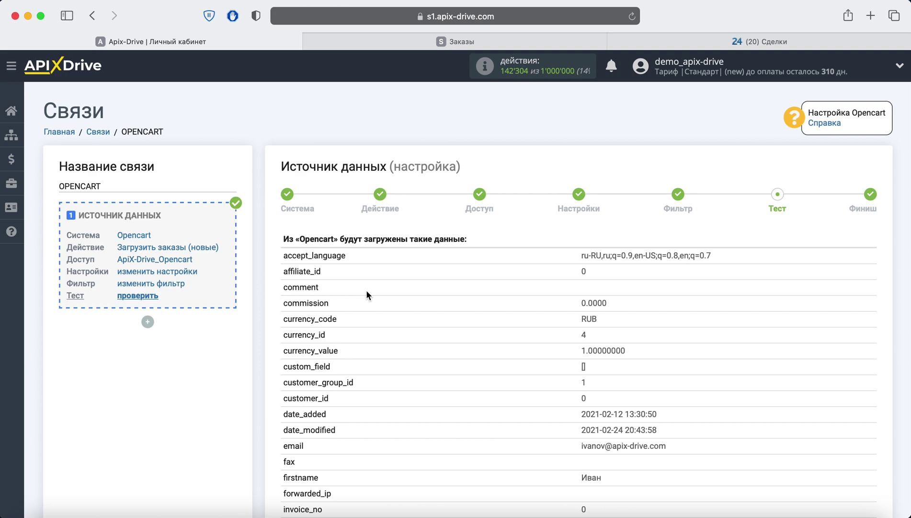
# Step: Review the Opencart test order data down to the products and complete the data source setup
pyautogui.scroll(-10, 366, 293)
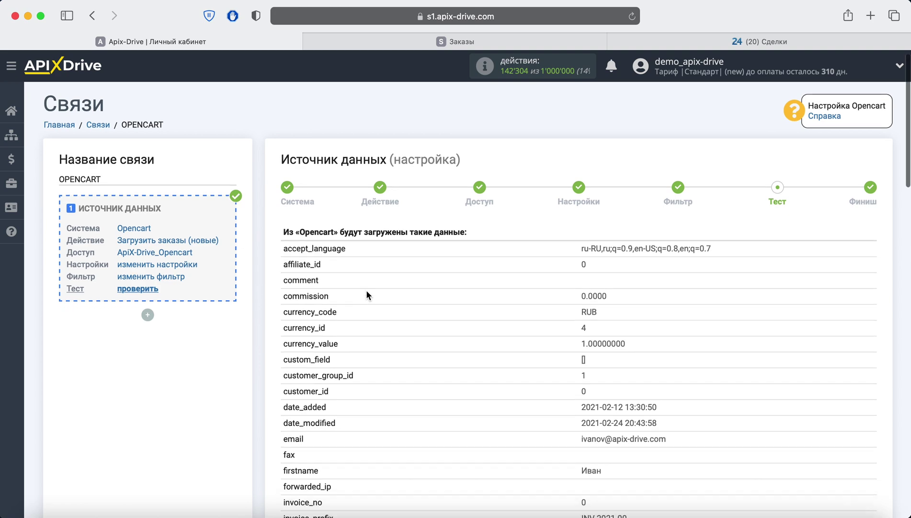
pyautogui.scroll(-10, 367, 293)
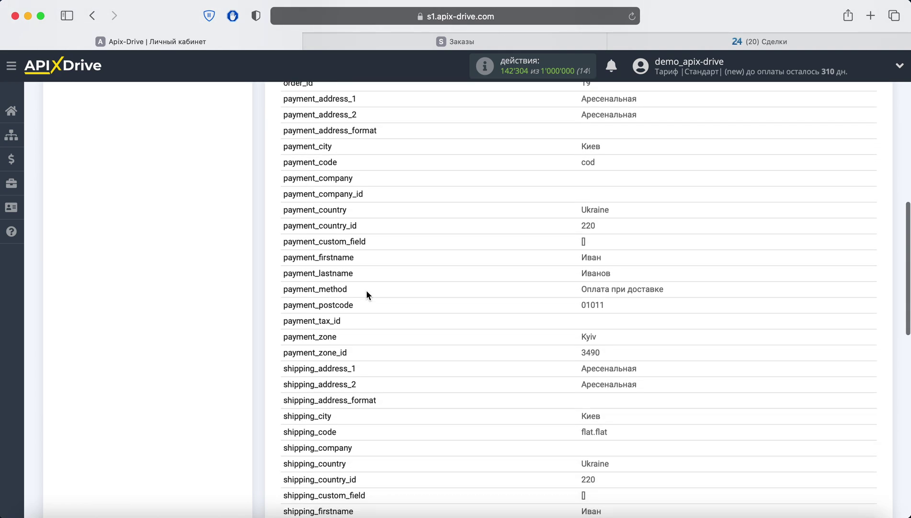
pyautogui.scroll(-1, 366, 293)
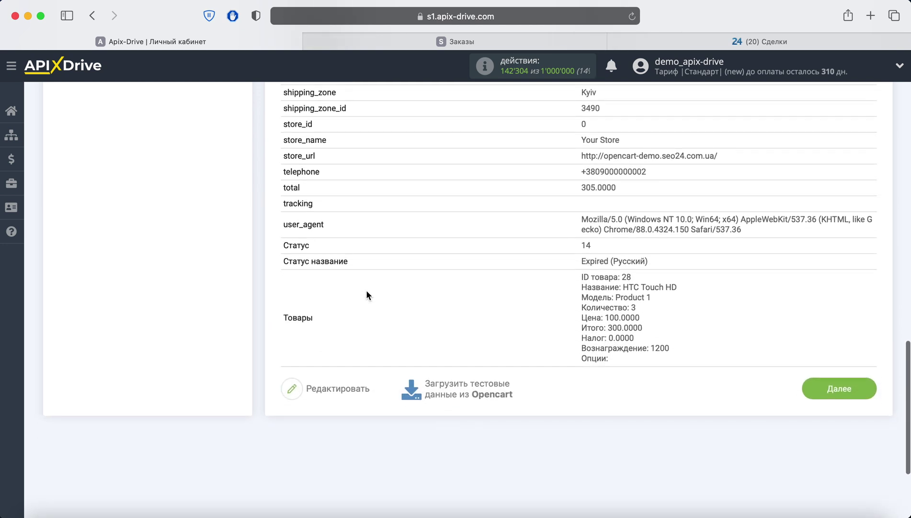
pyautogui.click(815, 386)
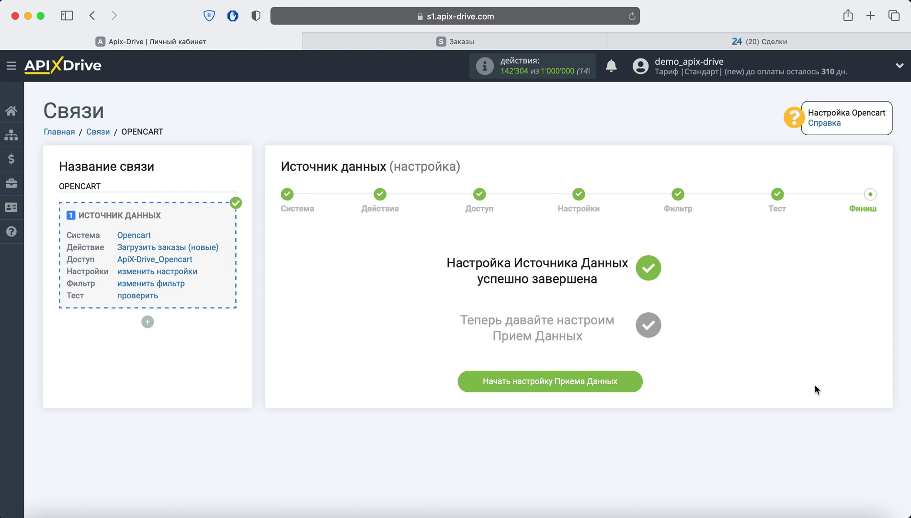
# Step: Start the data destination setup and choose Битрикс24 as the receiving system
pyautogui.click(628, 382)
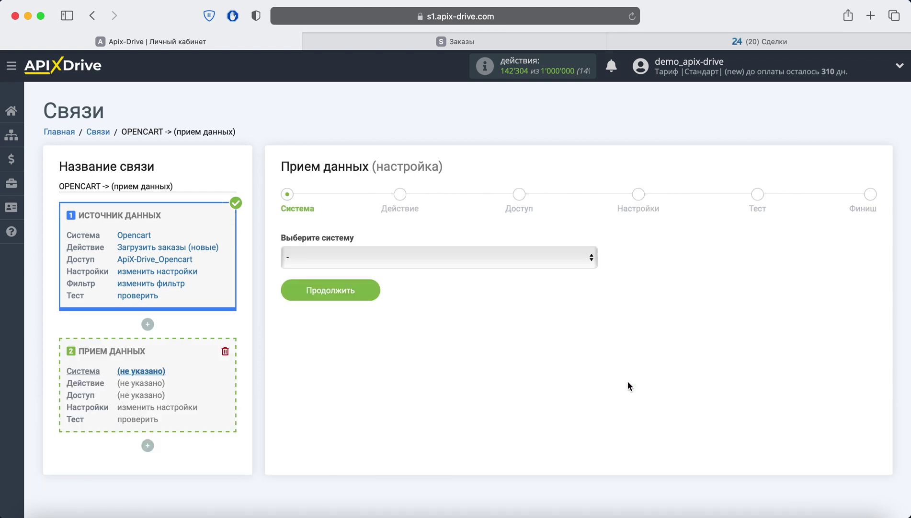
pyautogui.click(451, 261)
pyautogui.scroll(-20, 447, 268)
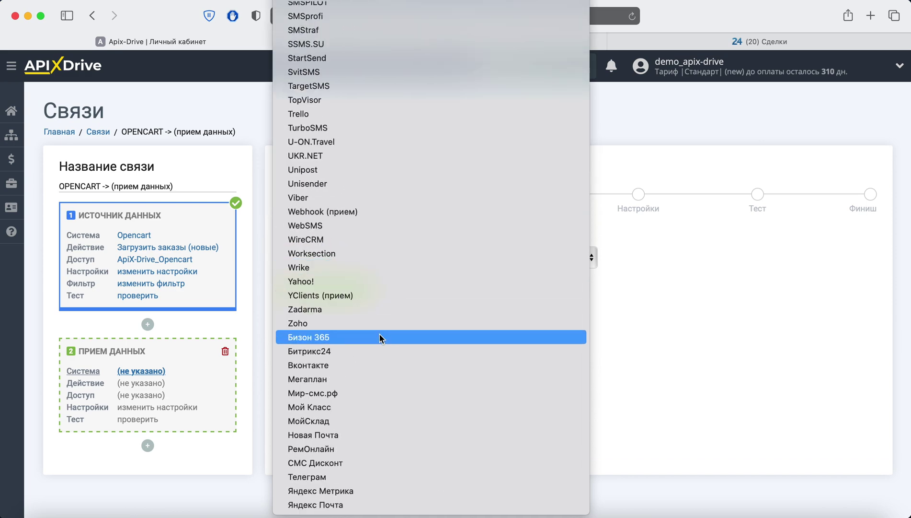
pyautogui.click(376, 347)
pyautogui.click(366, 289)
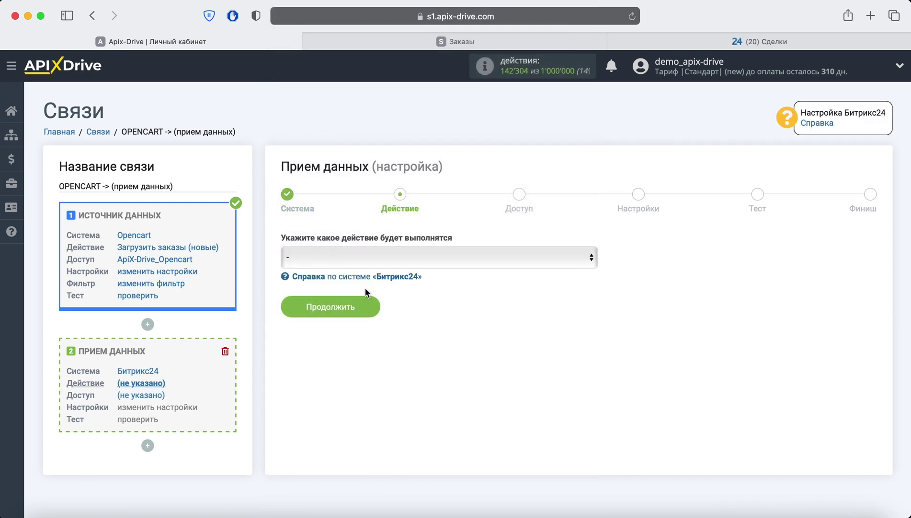
# Step: Set the Битрикс24 destination action to «Отправка сделок» and continue to the access stage
pyautogui.click(443, 255)
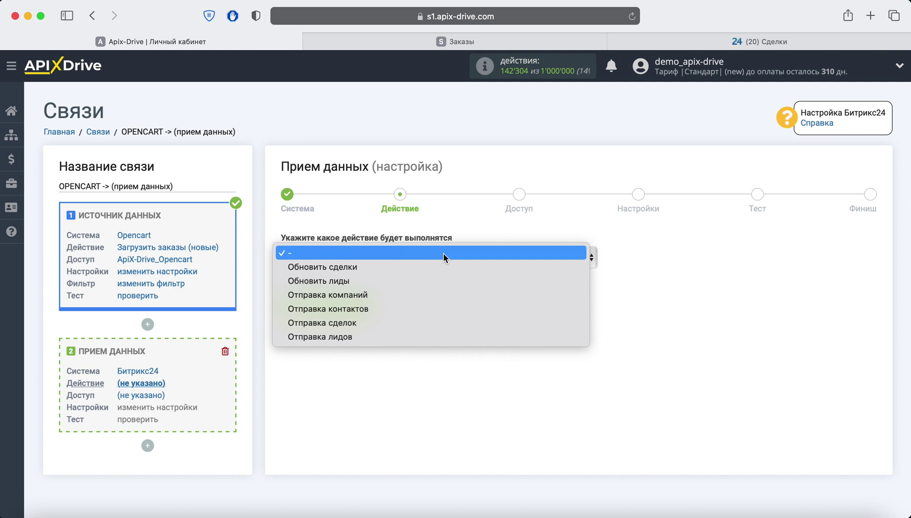
pyautogui.click(393, 322)
pyautogui.click(370, 311)
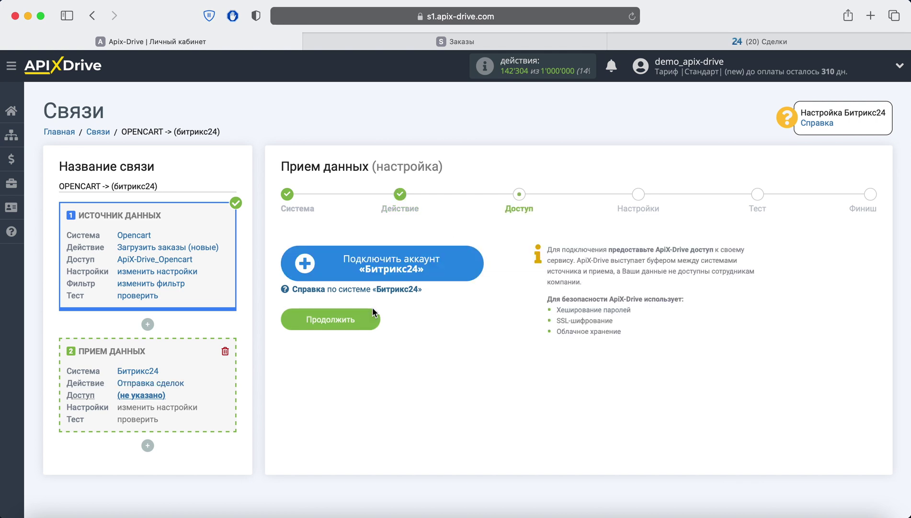
# Step: Start connecting a Битрикс24 account with installation type «облако» and registration country «Украина»
pyautogui.click(345, 272)
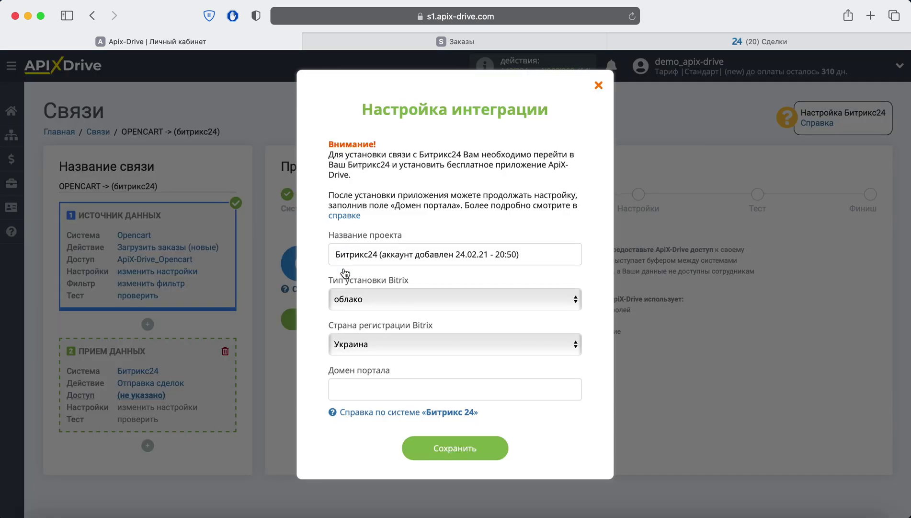
pyautogui.click(373, 292)
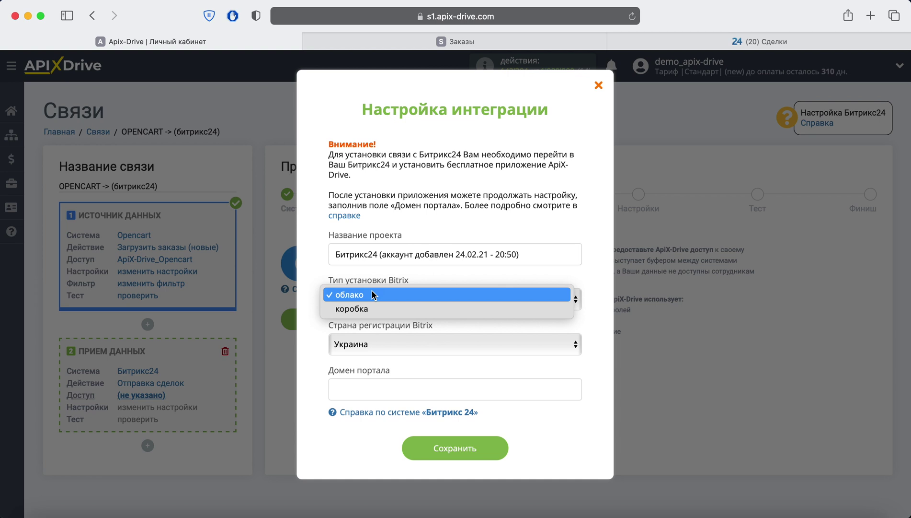
pyautogui.click(368, 278)
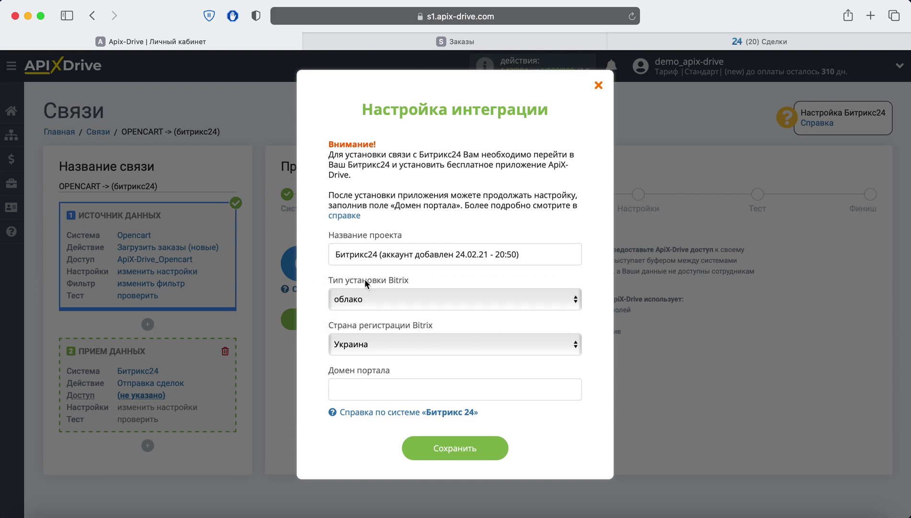
pyautogui.click(381, 343)
pyautogui.click(381, 339)
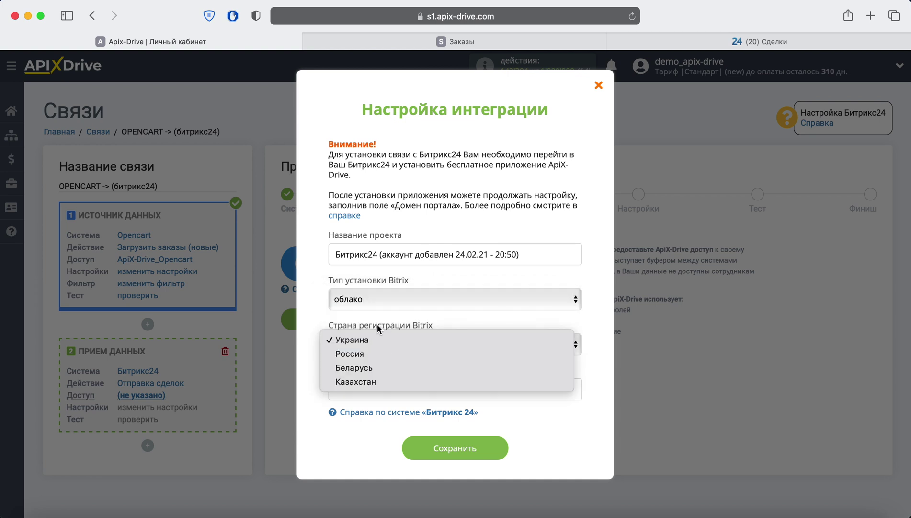
pyautogui.click(366, 385)
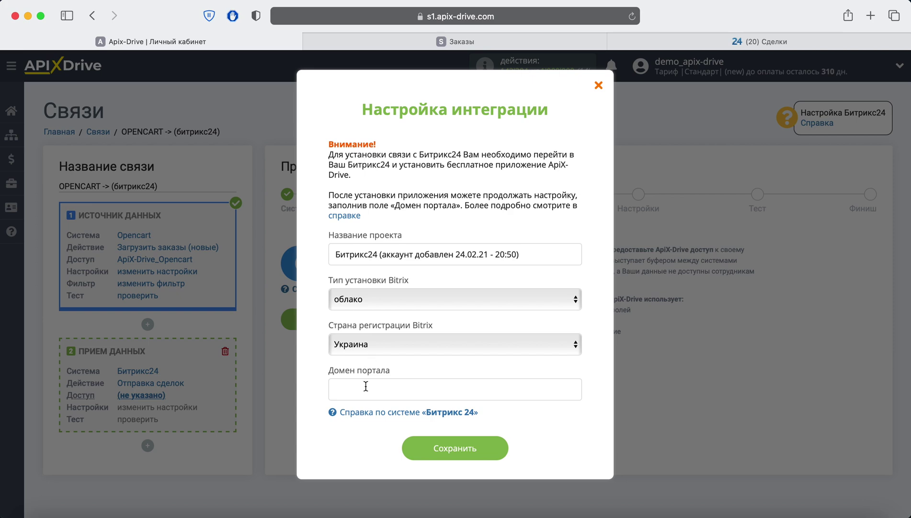
# Step: Switch to the Bitrix24 portal and open its «Маркет» application catalogue
pyautogui.click(695, 44)
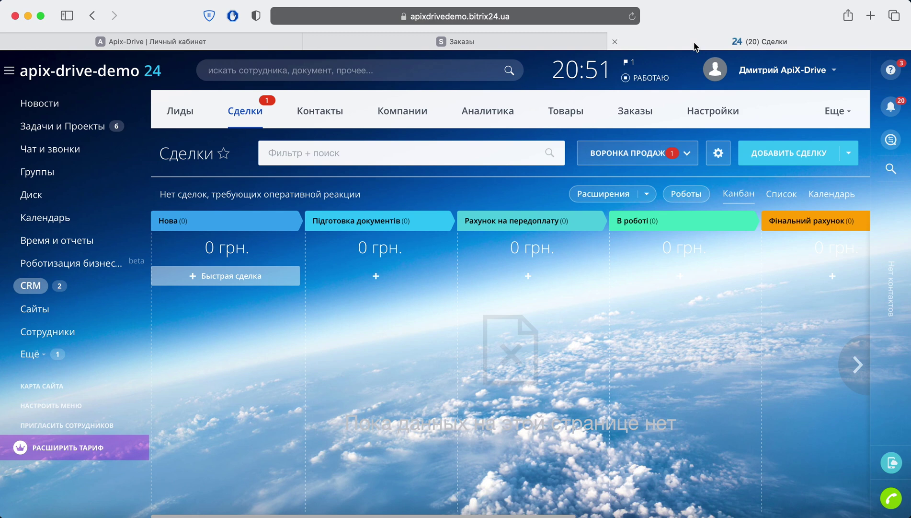
pyautogui.click(43, 356)
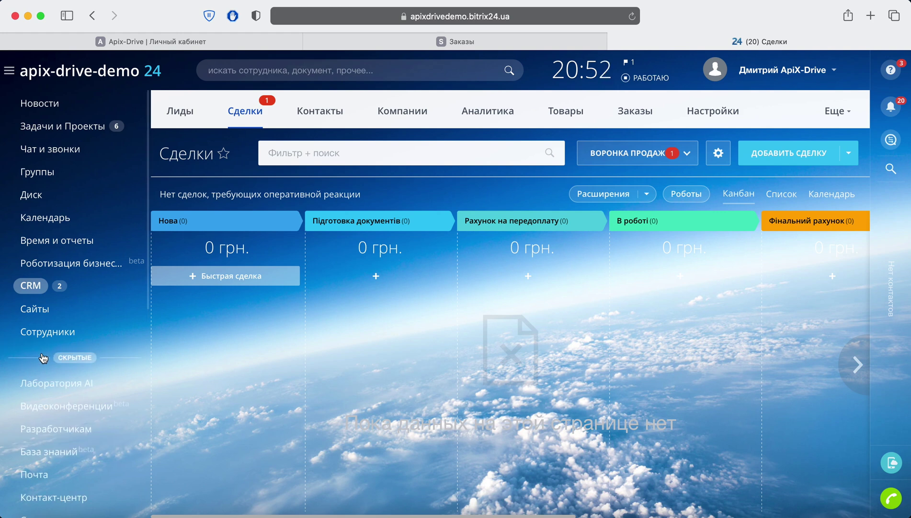
pyautogui.scroll(-10, 42, 356)
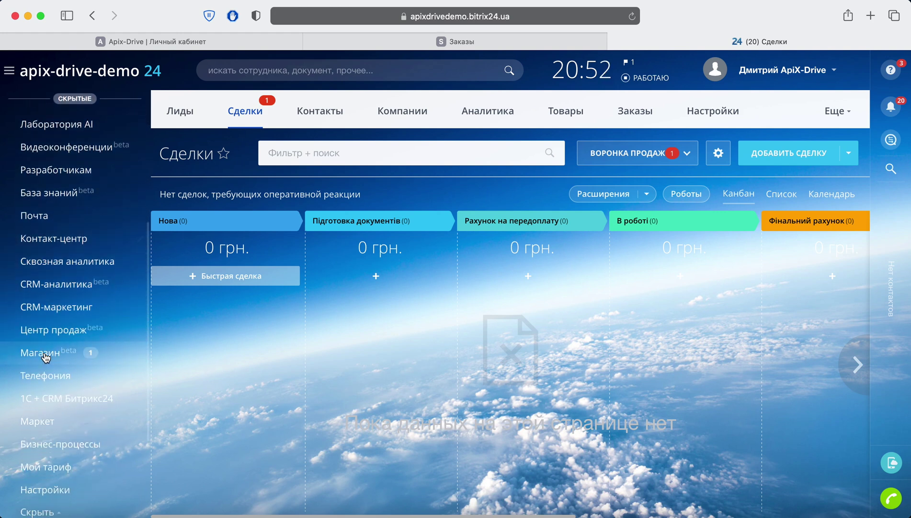
pyautogui.scroll(-2, 46, 357)
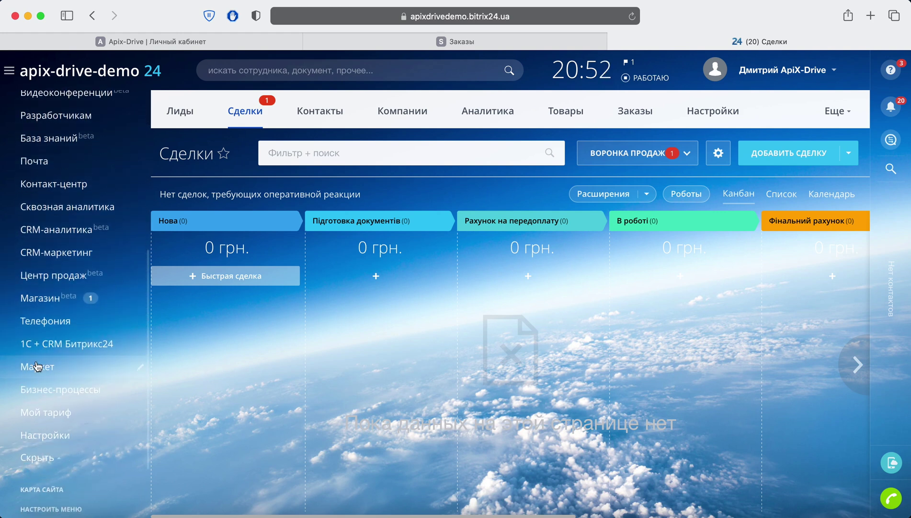
pyautogui.click(37, 366)
# Step: Search the Bitrix24 applications for "apix-drive" and install «ApiX-Drive | Конструктор Интеграций по API»
pyautogui.write('ap')
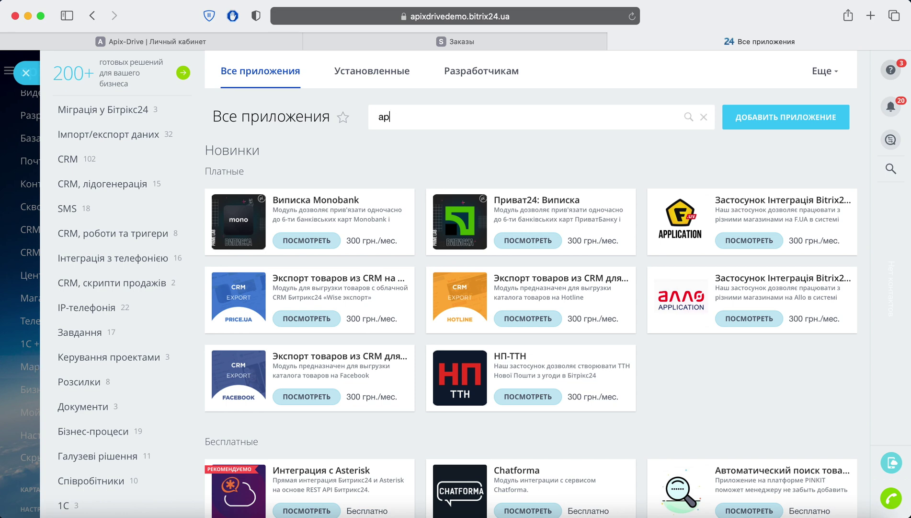
pyautogui.write('ix-drive')
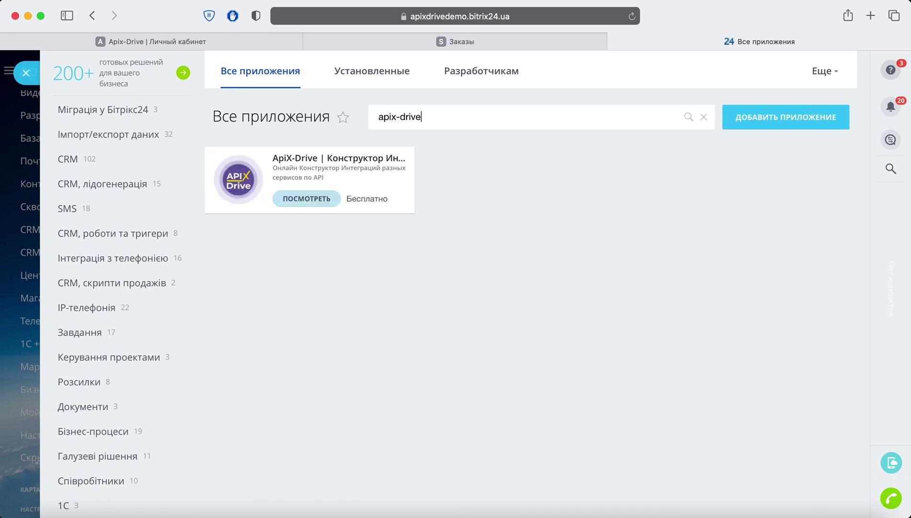
pyautogui.click(294, 202)
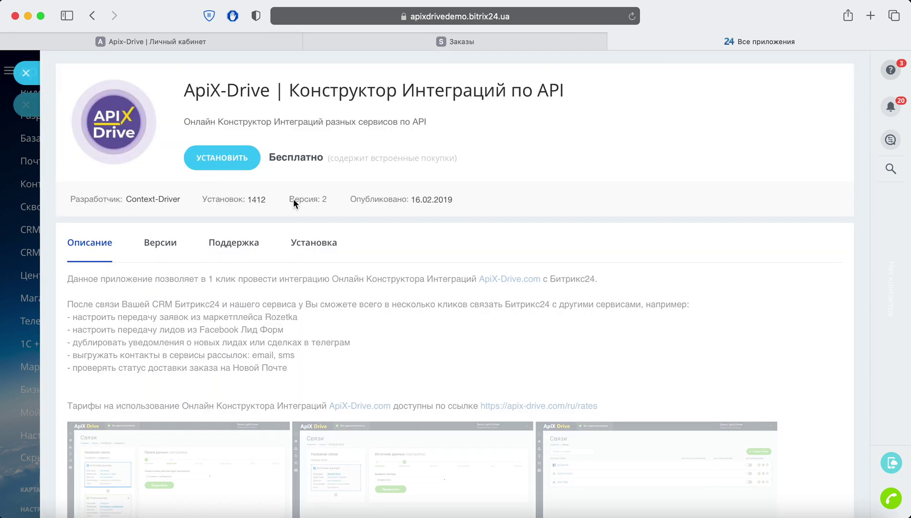
pyautogui.click(221, 160)
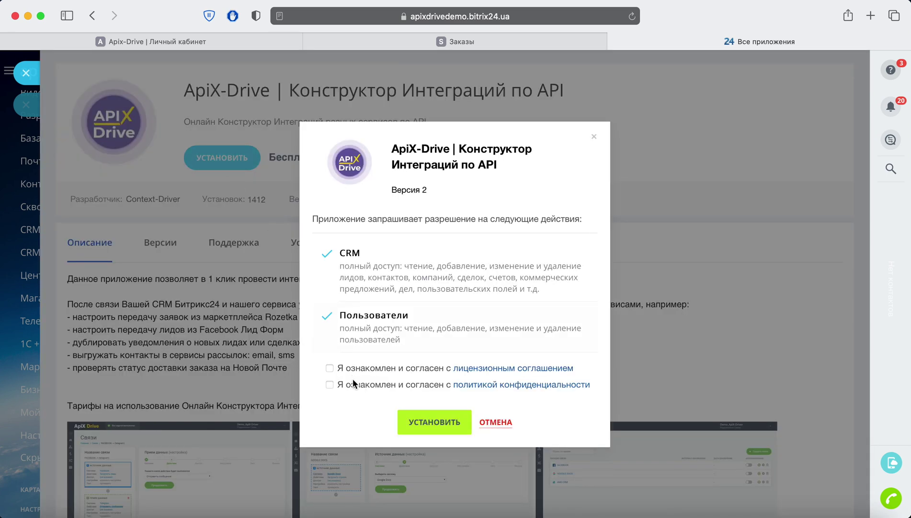
pyautogui.click(431, 422)
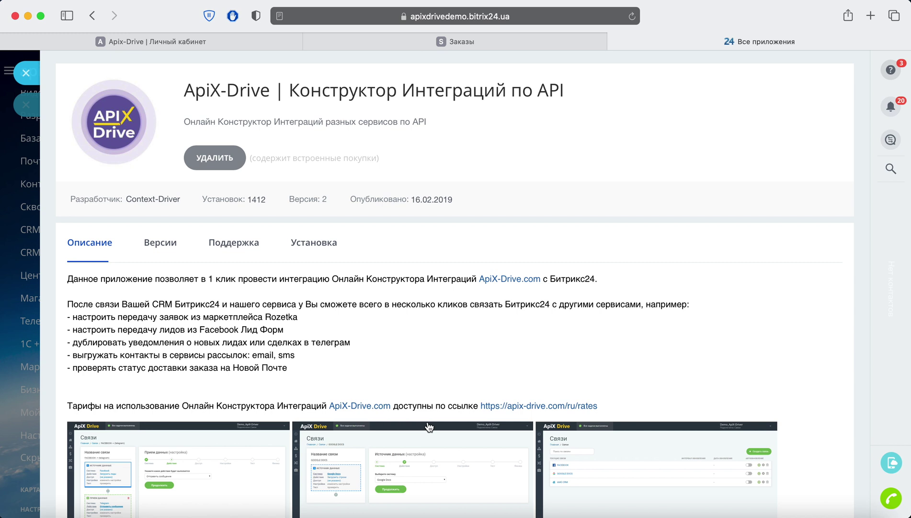
# Step: Copy the portal domain apixdrivedemo.bitrix24.ua from the Bitrix24 page address
pyautogui.click(431, 16)
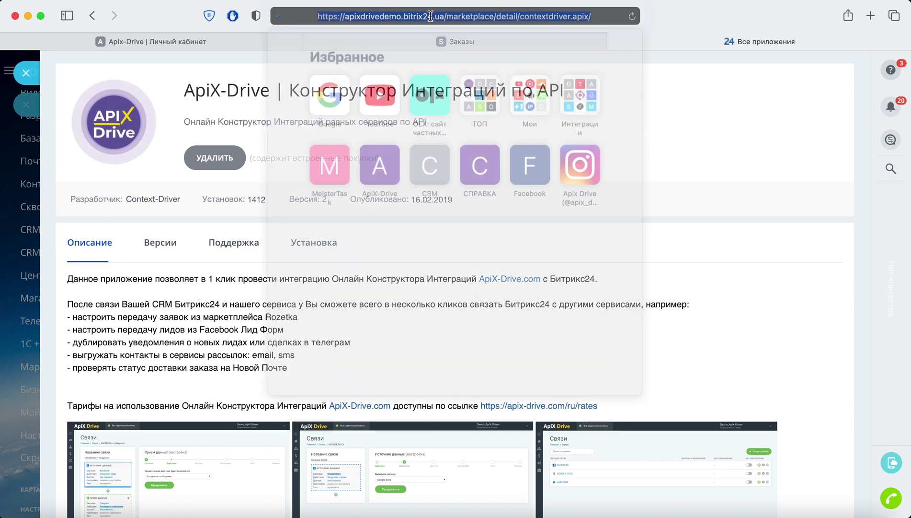
pyautogui.moveTo(315, 17); pyautogui.dragTo(397, 18)
pyautogui.rightClick(398, 18)
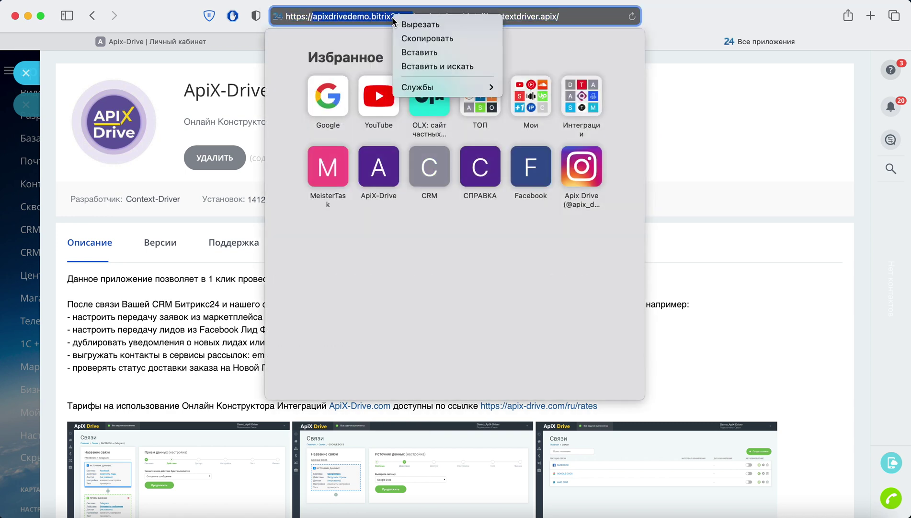
pyautogui.click(422, 35)
# Step: Return to ApiX-Drive, set «Домен портала» to apixdrivedemo.bitrix24.ua and save the integration settings
pyautogui.click(172, 43)
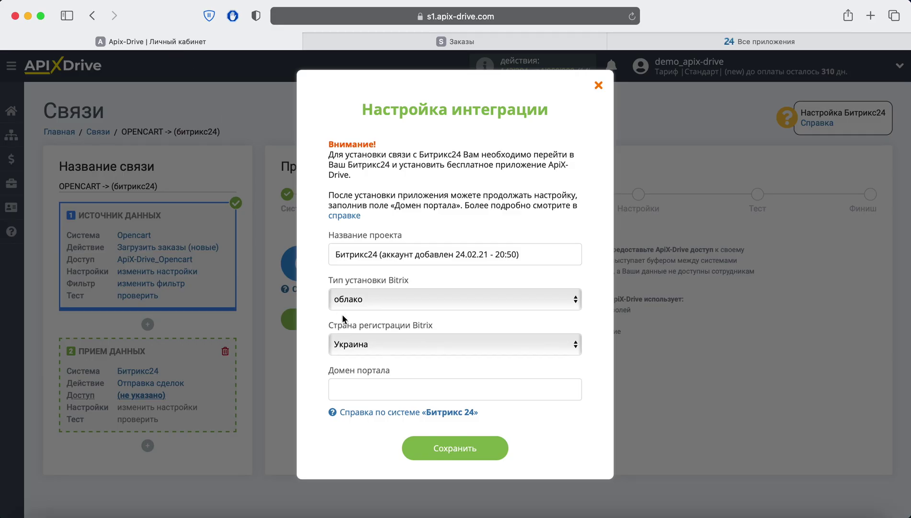
pyautogui.rightClick(370, 390)
pyautogui.click(388, 393)
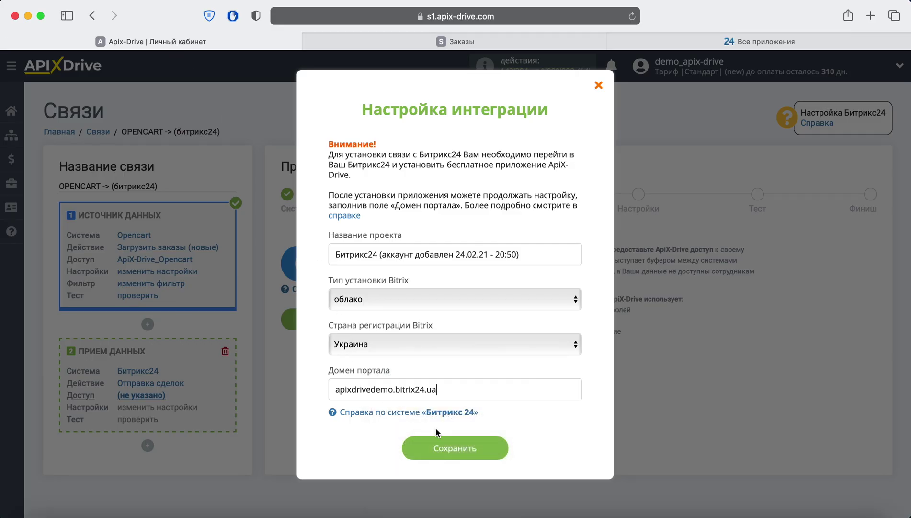
pyautogui.click(495, 444)
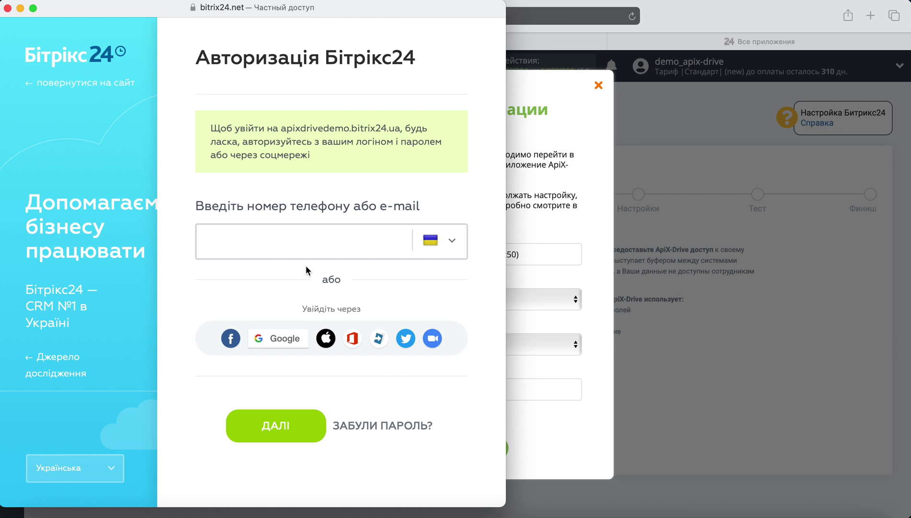
# Step: Sign in to Bitrix24 with the account e-mail and saved password to authorize the connection
pyautogui.click(289, 242)
pyautogui.rightClick(282, 238)
pyautogui.click(304, 276)
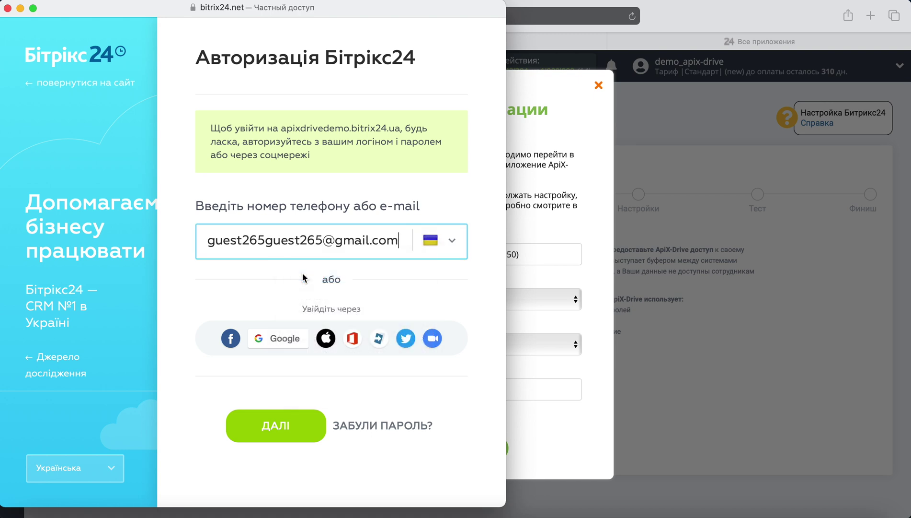
pyautogui.click(299, 428)
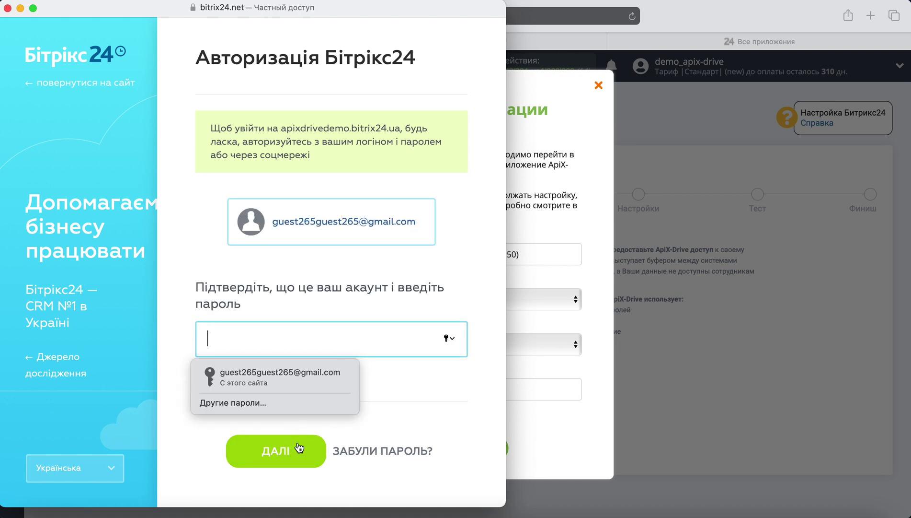
pyautogui.click(285, 378)
pyautogui.click(297, 446)
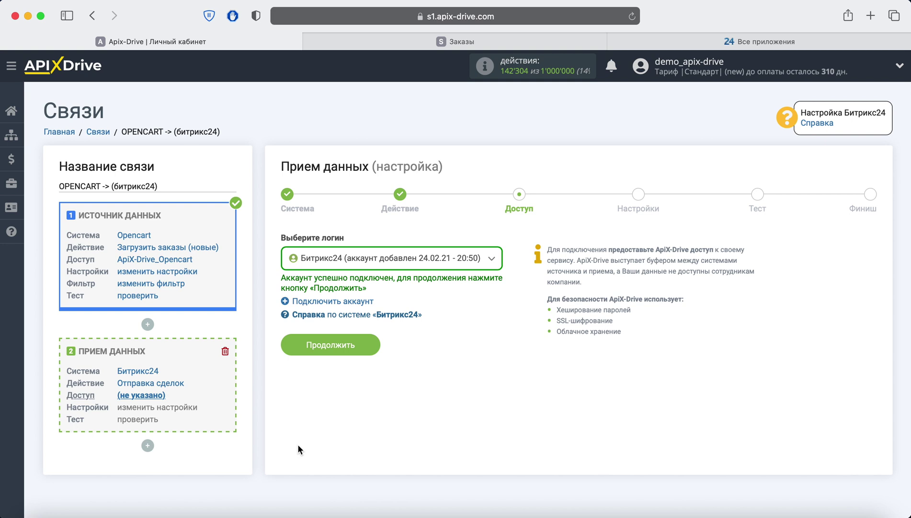
# Step: Continue with the connected Битрикс24 account and set «Воронка / статус» to «Воронка продаж: Нова»
pyautogui.click(360, 343)
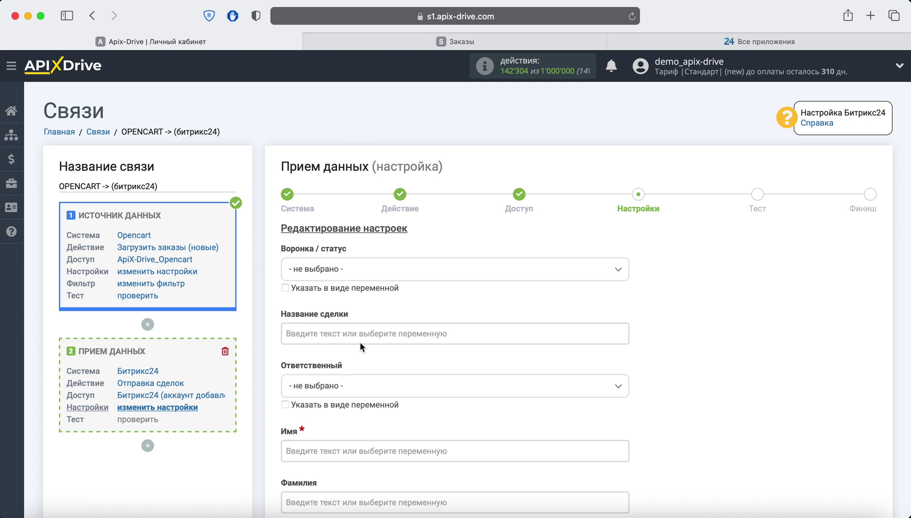
pyautogui.click(362, 268)
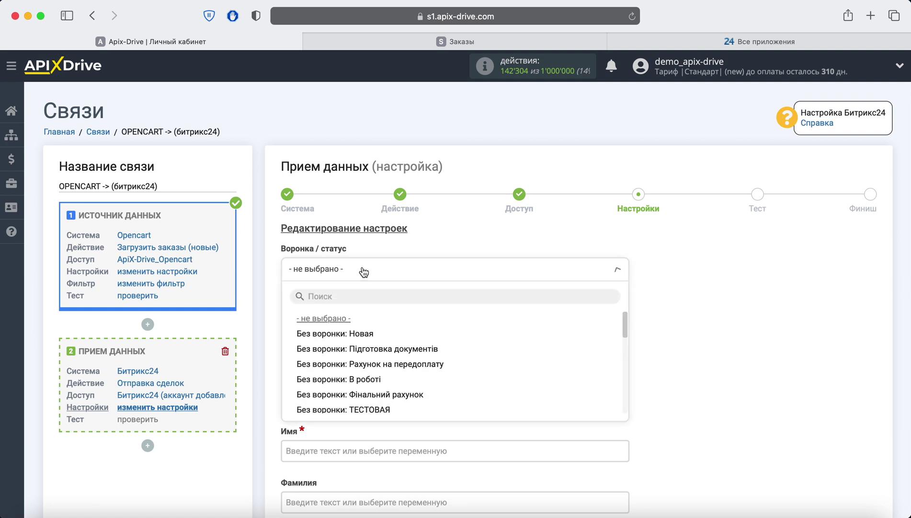
pyautogui.scroll(-3, 365, 337)
pyautogui.scroll(-10, 365, 338)
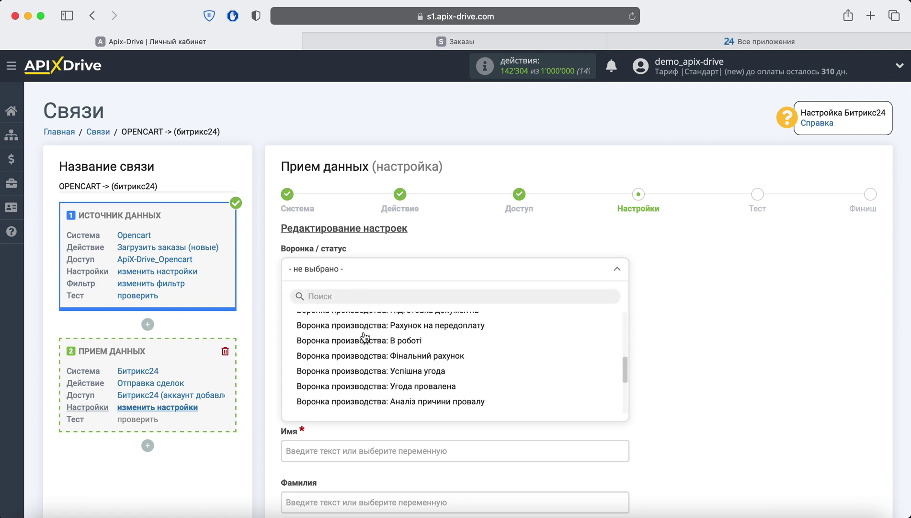
pyautogui.click(363, 334)
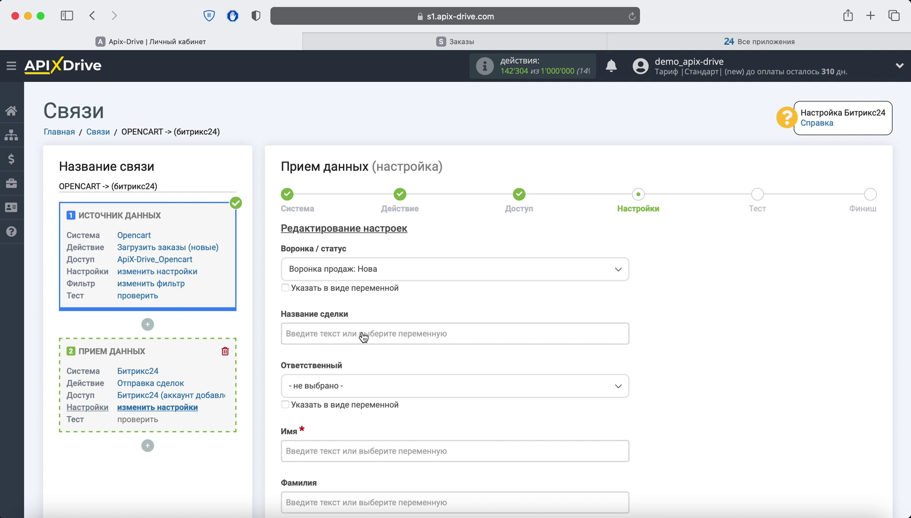
# Step: Fill «Название сделки» with the text "Заказ из Opencart" followed by the Opencart date_added variable
pyautogui.click(363, 337)
pyautogui.scroll(-10, 363, 333)
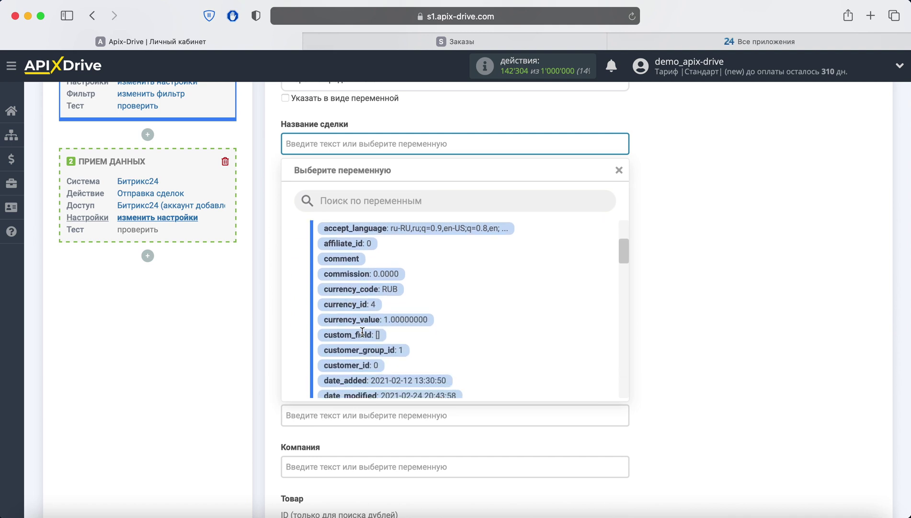
pyautogui.click(396, 345)
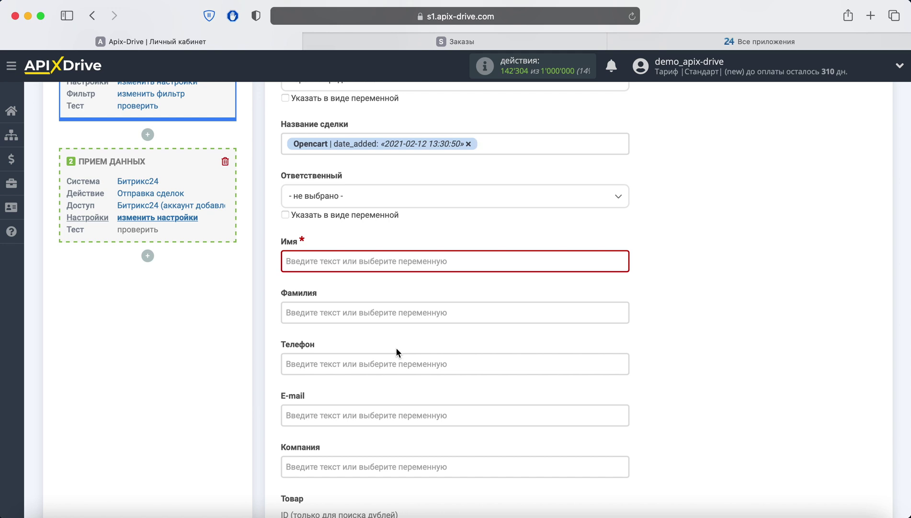
pyautogui.click(285, 144)
pyautogui.write('За ')
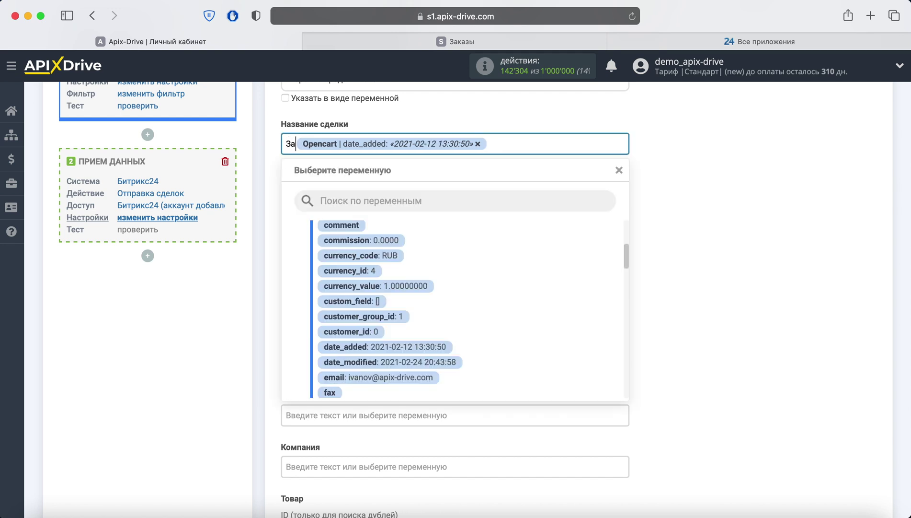
pyautogui.write('каз из ')
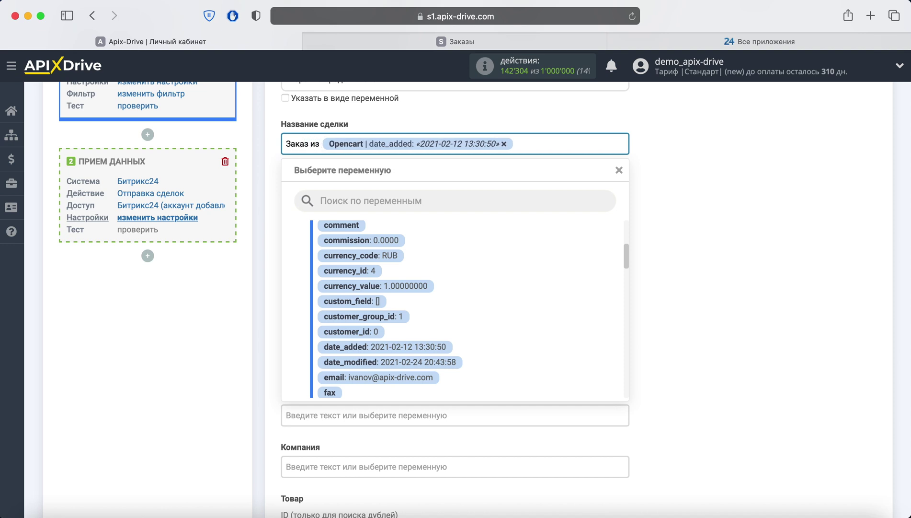
pyautogui.write('Opencart')
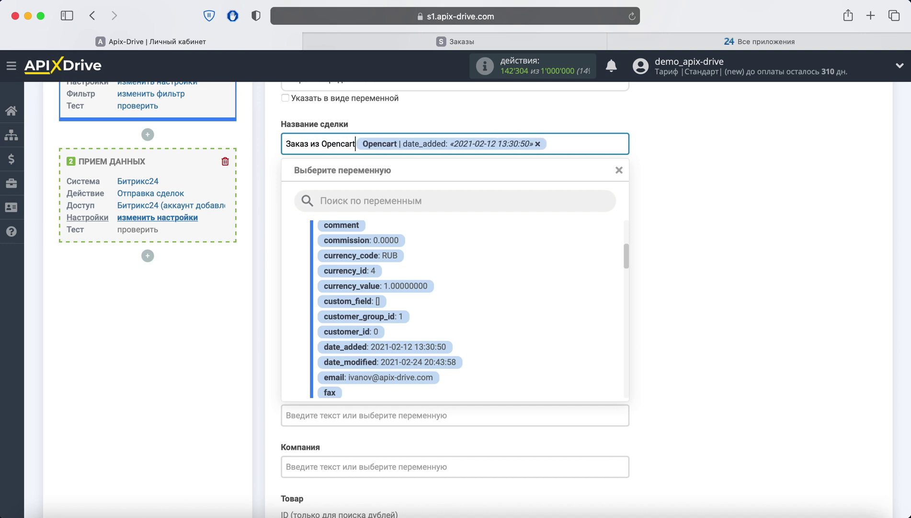
pyautogui.click(708, 183)
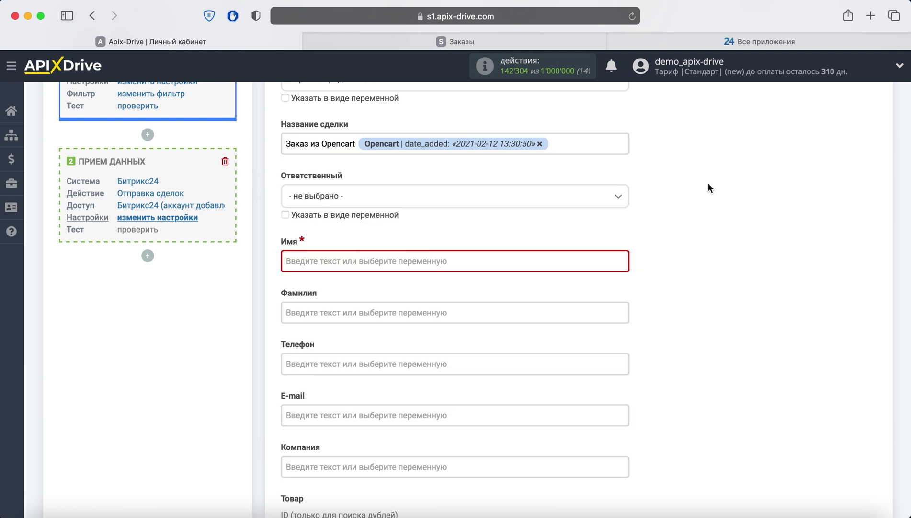
# Step: Map the required «Имя» field to the Opencart firstname variable
pyautogui.click(357, 268)
pyautogui.scroll(-5, 383, 266)
pyautogui.scroll(-3, 402, 266)
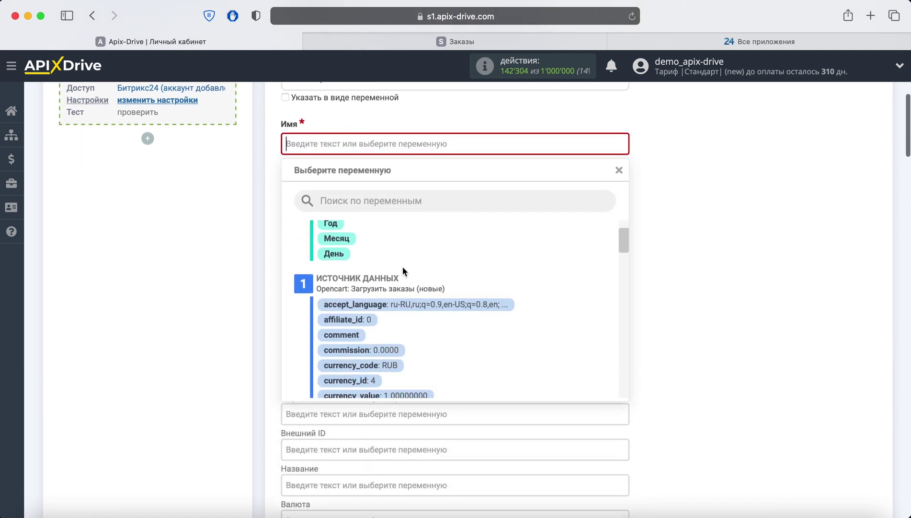
pyautogui.scroll(-5, 404, 264)
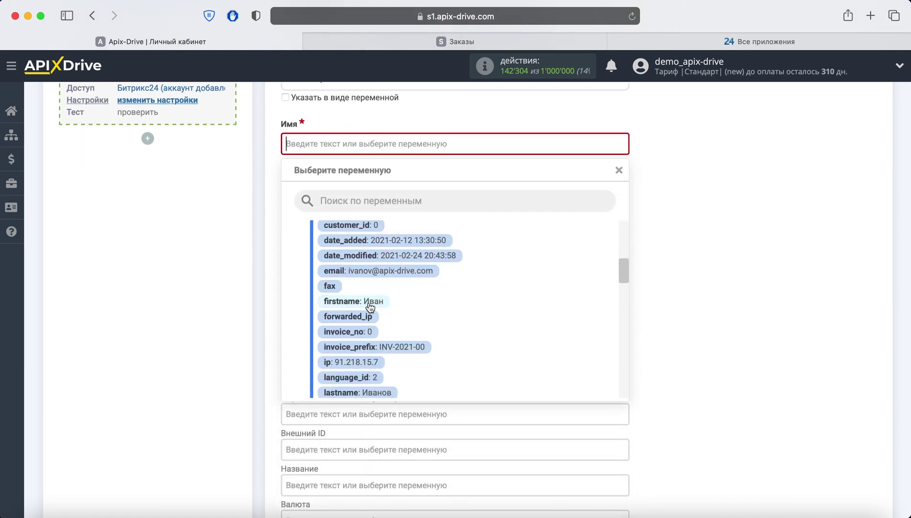
pyautogui.click(369, 301)
# Step: Map the «Фамилия» field to the Opencart lastname variable
pyautogui.click(335, 196)
pyautogui.scroll(-5, 412, 297)
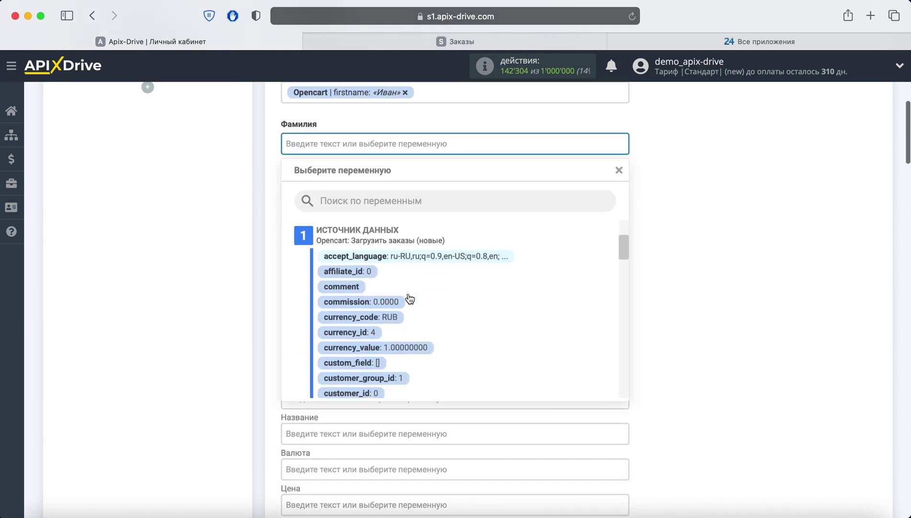
pyautogui.scroll(-5, 408, 296)
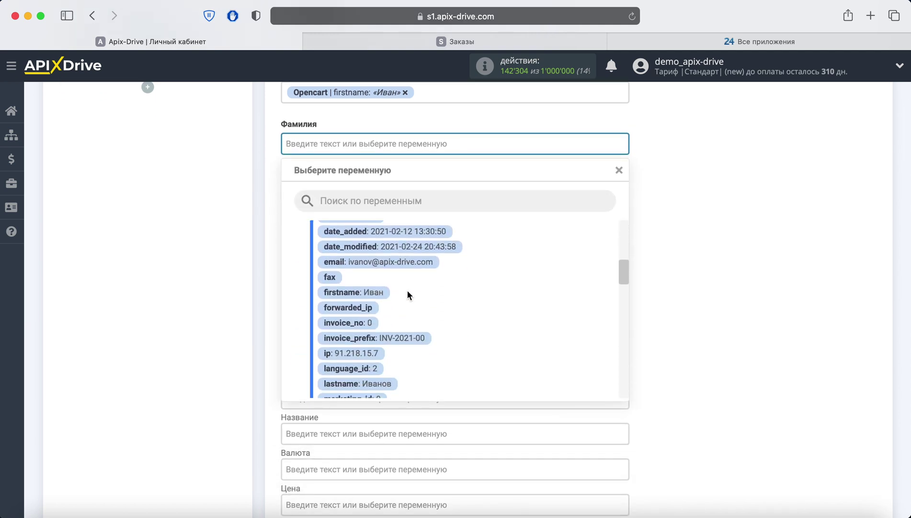
pyautogui.scroll(-2, 409, 294)
pyautogui.click(380, 329)
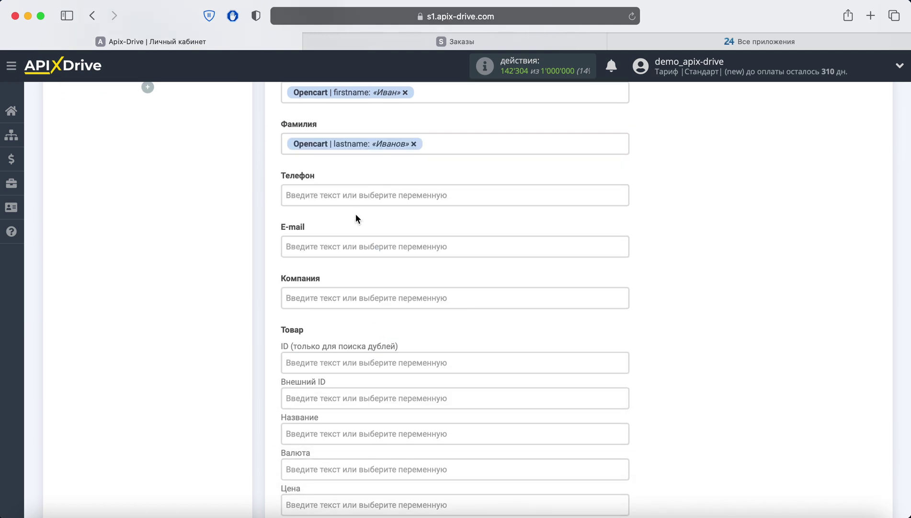
# Step: Map the «Телефон» field to the Opencart telephone variable
pyautogui.click(359, 200)
pyautogui.scroll(-6, 429, 284)
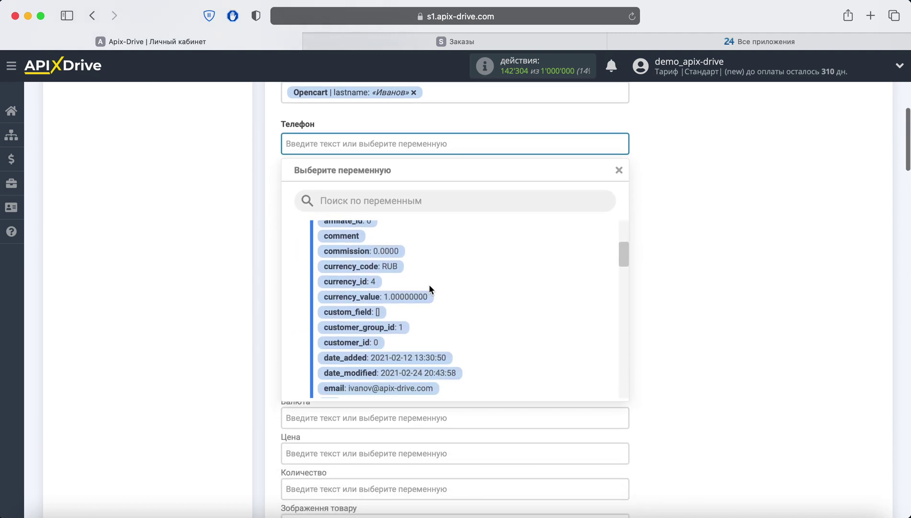
pyautogui.scroll(-8, 430, 287)
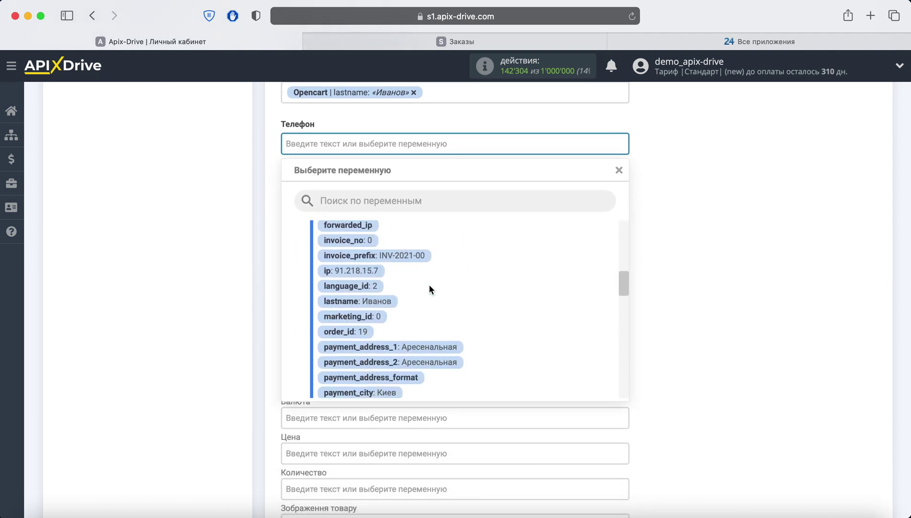
pyautogui.scroll(-8, 431, 287)
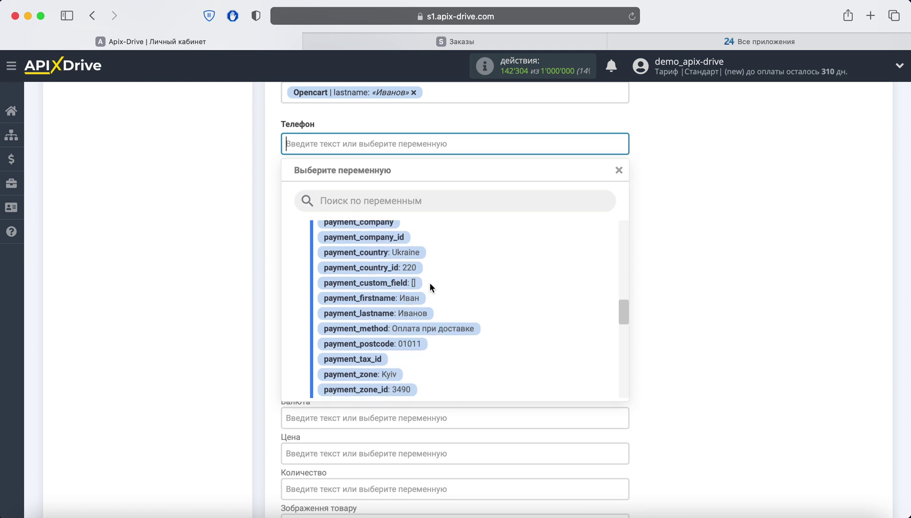
pyautogui.scroll(-8, 431, 287)
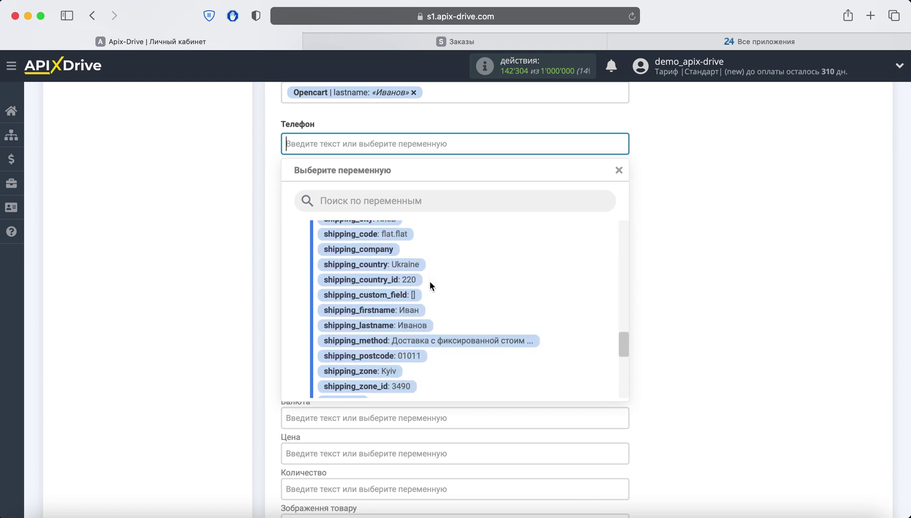
pyautogui.scroll(-3, 430, 283)
pyautogui.click(411, 317)
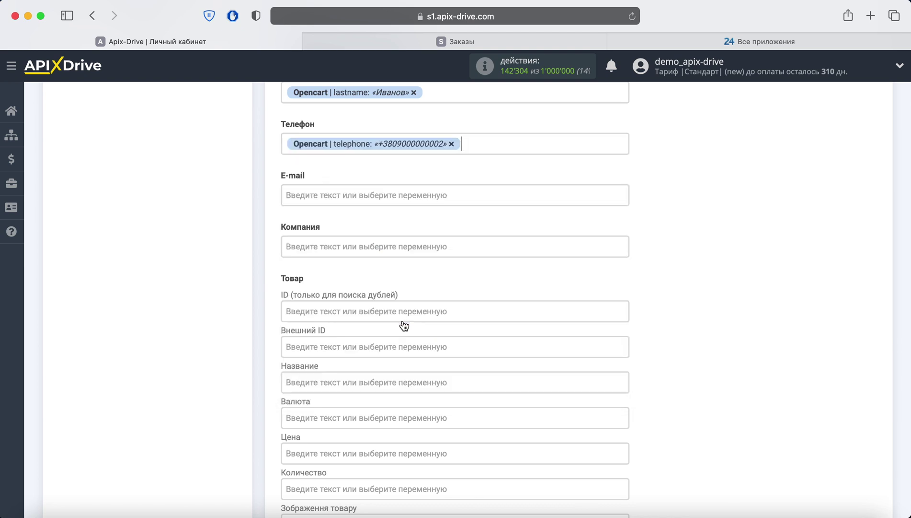
# Step: Map the «E-mail» field to the Opencart email variable
pyautogui.click(359, 195)
pyautogui.scroll(-4, 435, 272)
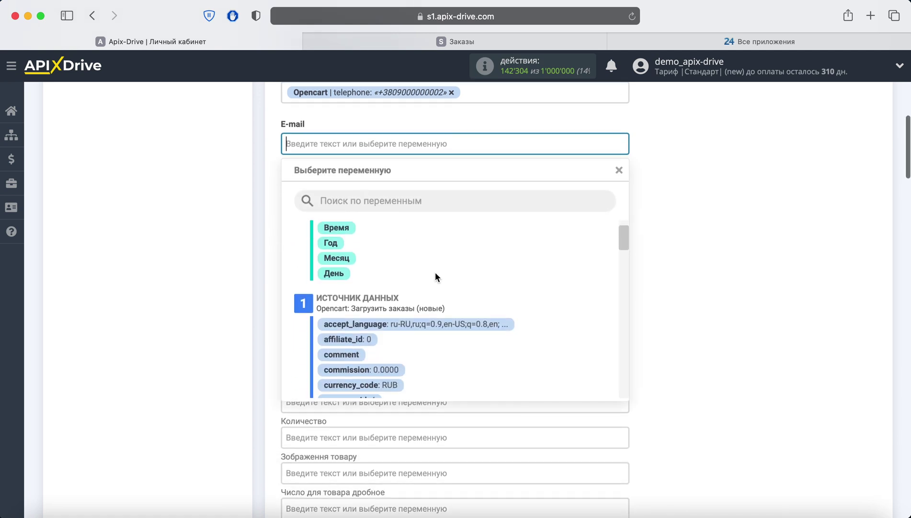
pyautogui.scroll(-2, 435, 276)
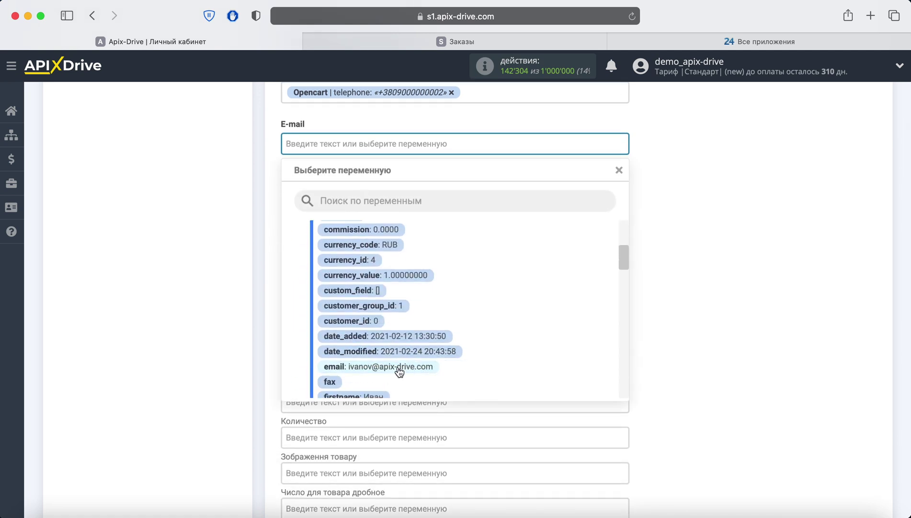
pyautogui.click(400, 371)
# Step: Map the product's «Название» field to the «Название» variable from the Opencart «Товары» group
pyautogui.click(364, 322)
pyautogui.scroll(-10, 410, 325)
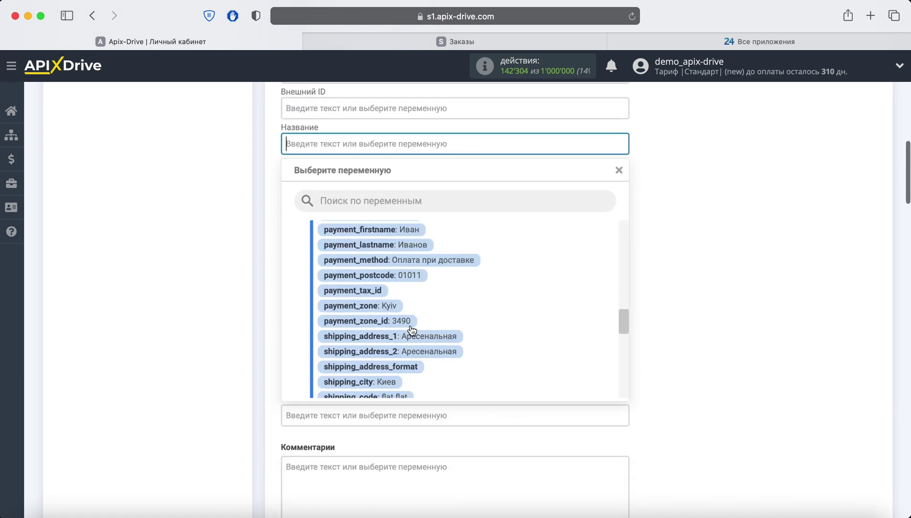
pyautogui.scroll(-5, 410, 325)
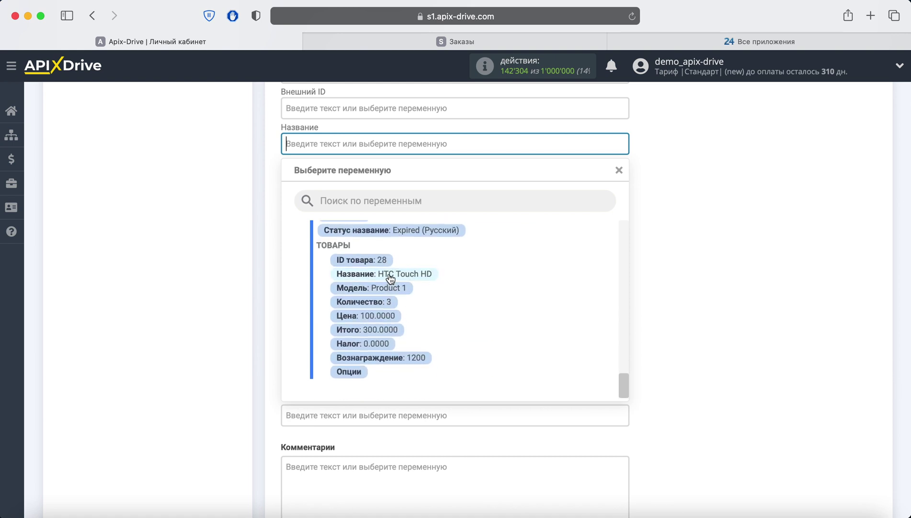
pyautogui.click(387, 275)
# Step: Map the product's «Цена» and «Количество» fields to the Opencart product variables of the same names
pyautogui.click(374, 215)
pyautogui.scroll(-15, 431, 298)
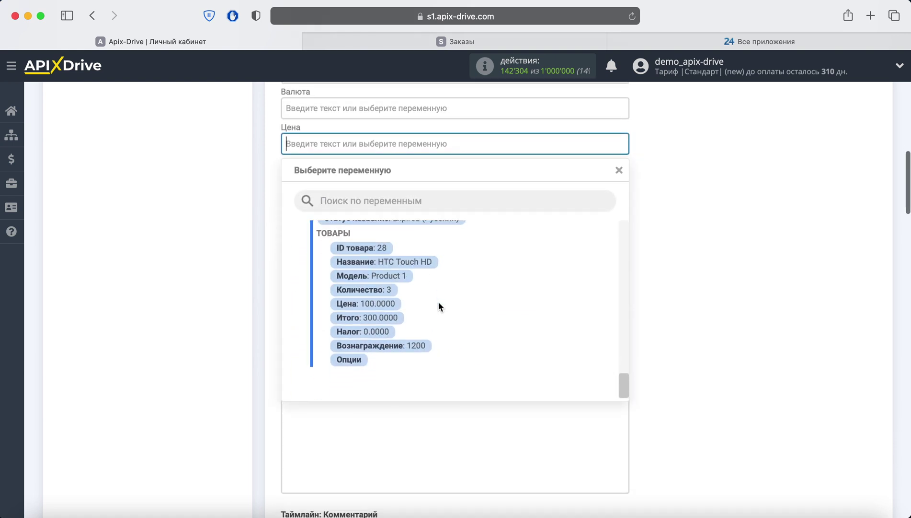
pyautogui.click(374, 315)
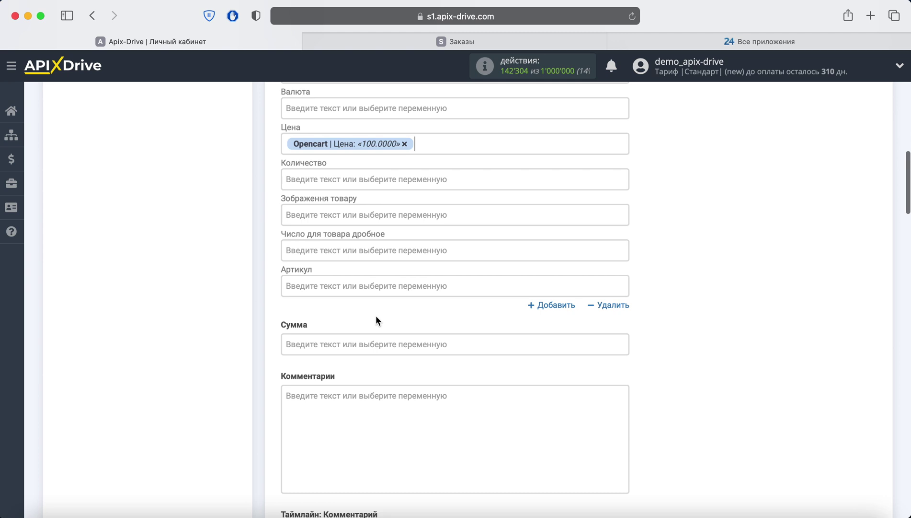
pyautogui.click(342, 185)
pyautogui.scroll(-15, 409, 293)
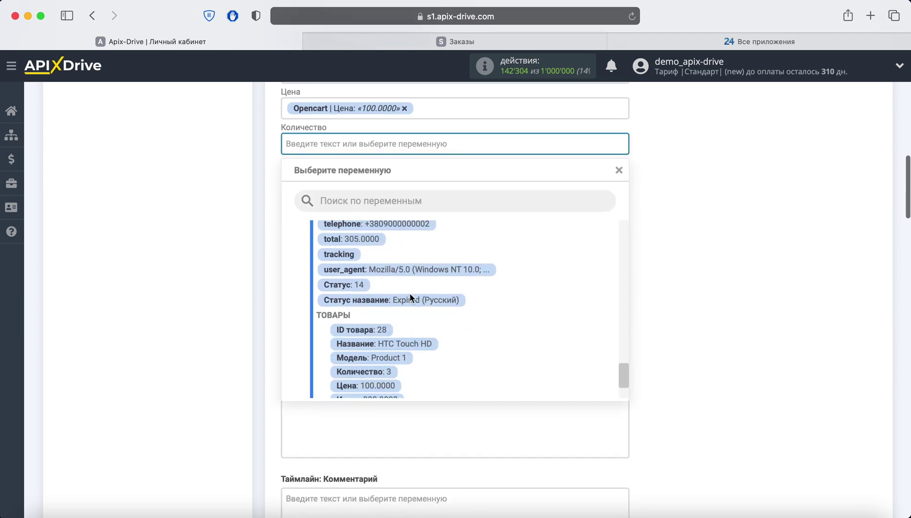
pyautogui.click(385, 340)
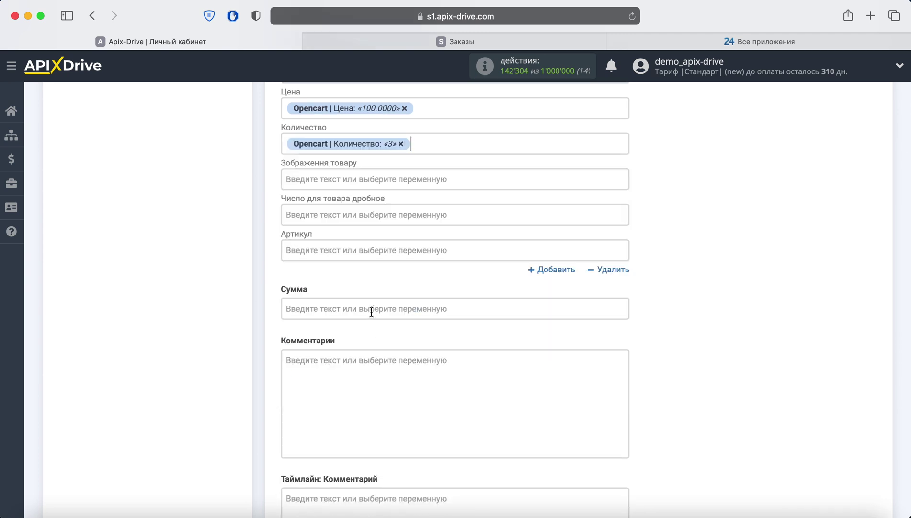
# Step: Map the deal's «Сумма» field to the Opencart total variable
pyautogui.click(373, 308)
pyautogui.scroll(-10, 401, 315)
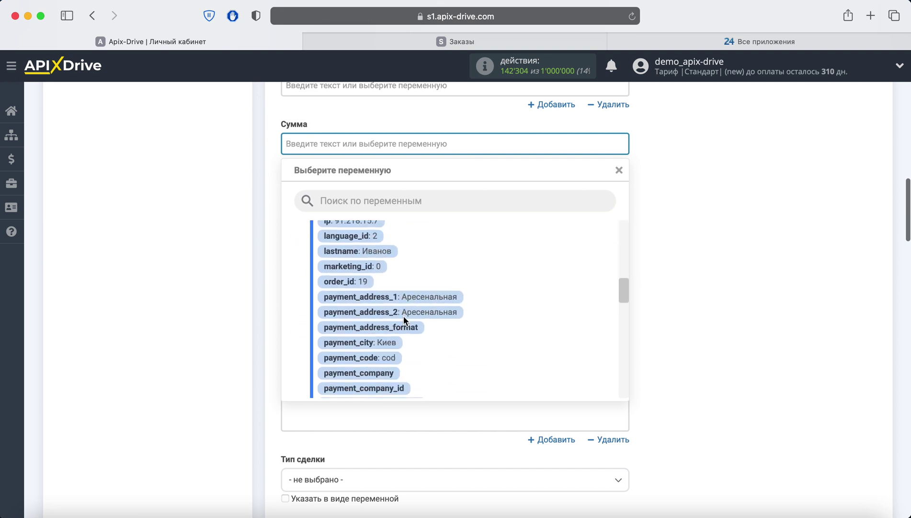
pyautogui.scroll(-8, 405, 319)
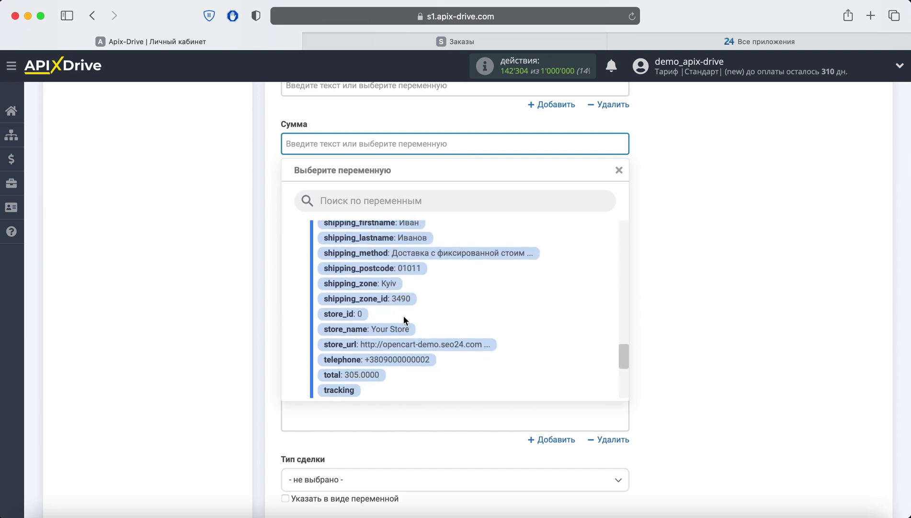
pyautogui.scroll(-2, 404, 315)
pyautogui.click(355, 315)
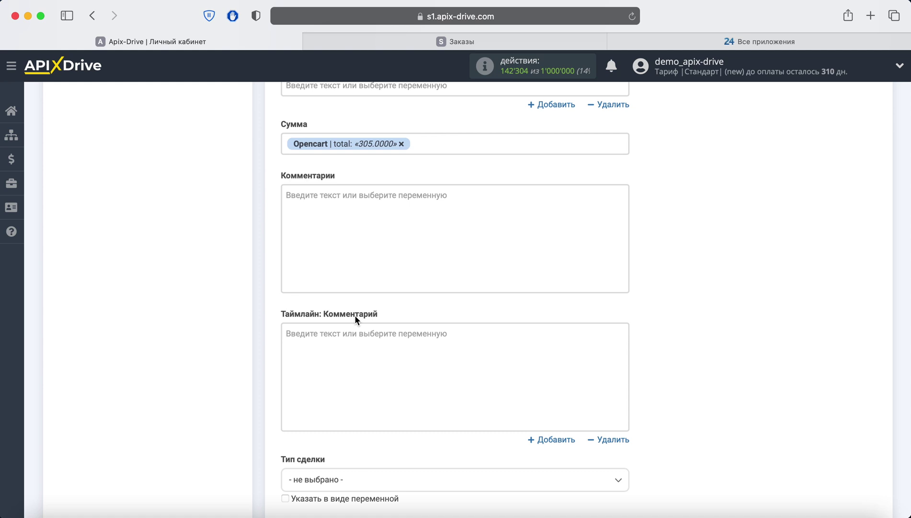
# Step: Continue past the field settings with the remaining fields left empty and send the test data to Битрикс24
pyautogui.scroll(-15, 355, 315)
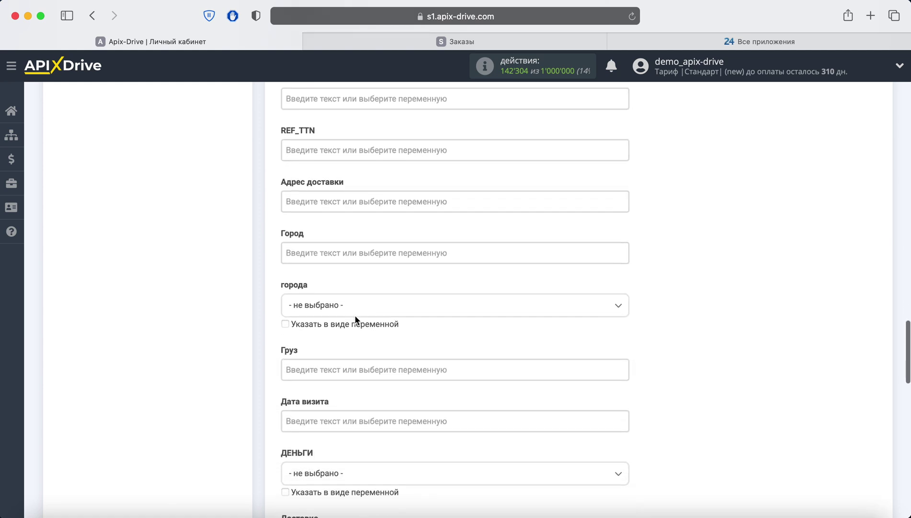
pyautogui.scroll(-15, 356, 316)
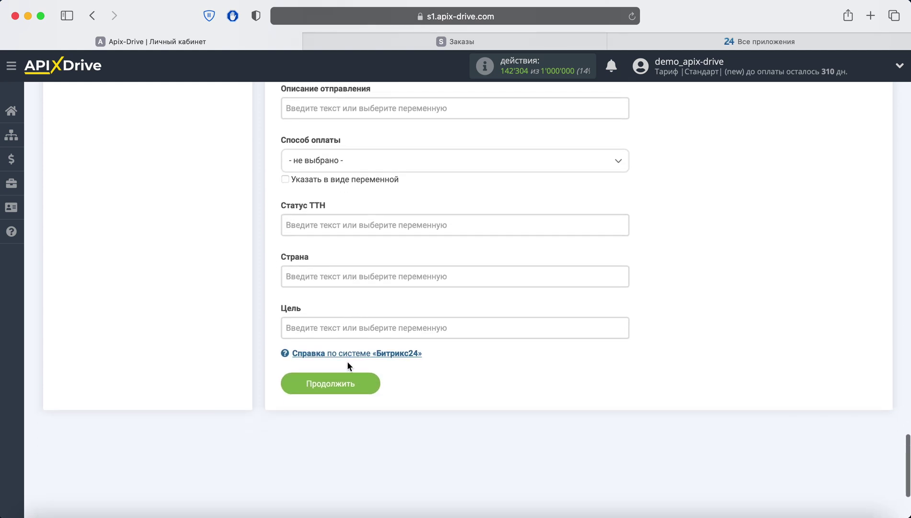
pyautogui.click(348, 380)
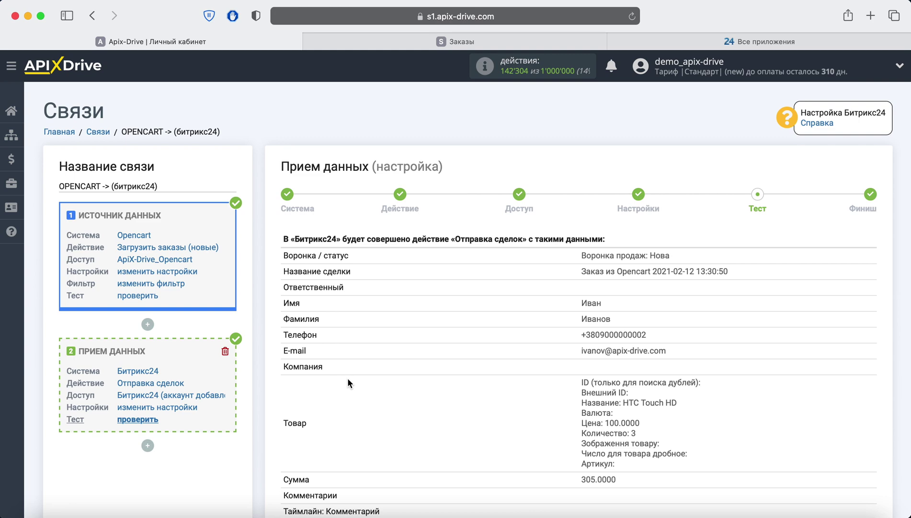
pyautogui.scroll(-15, 350, 377)
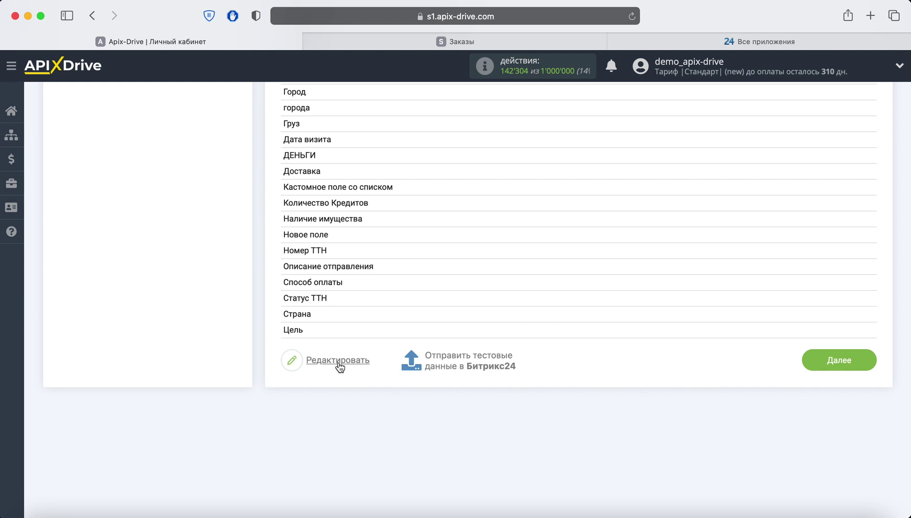
pyautogui.click(440, 359)
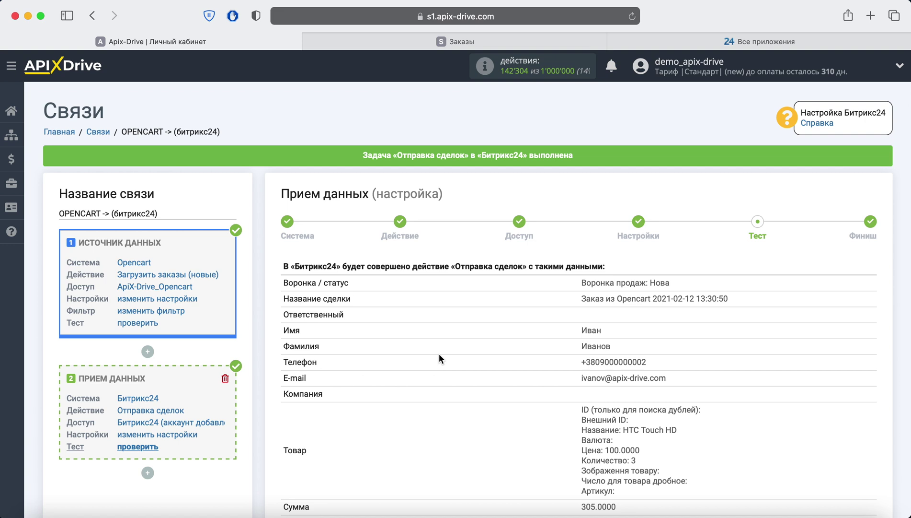
# Step: Switch to Битрикс24, close the ApiX-Drive application page and reload the «Сделки» board
pyautogui.click(670, 40)
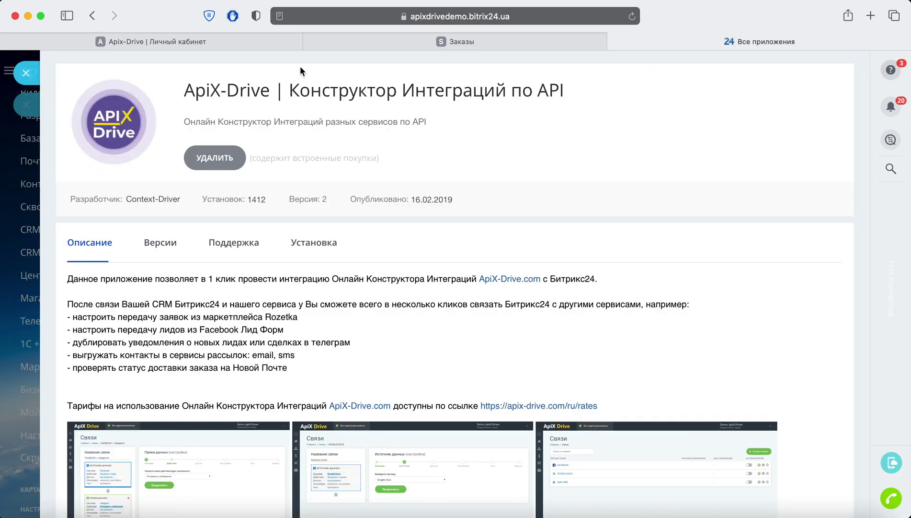
pyautogui.click(25, 74)
pyautogui.click(25, 74)
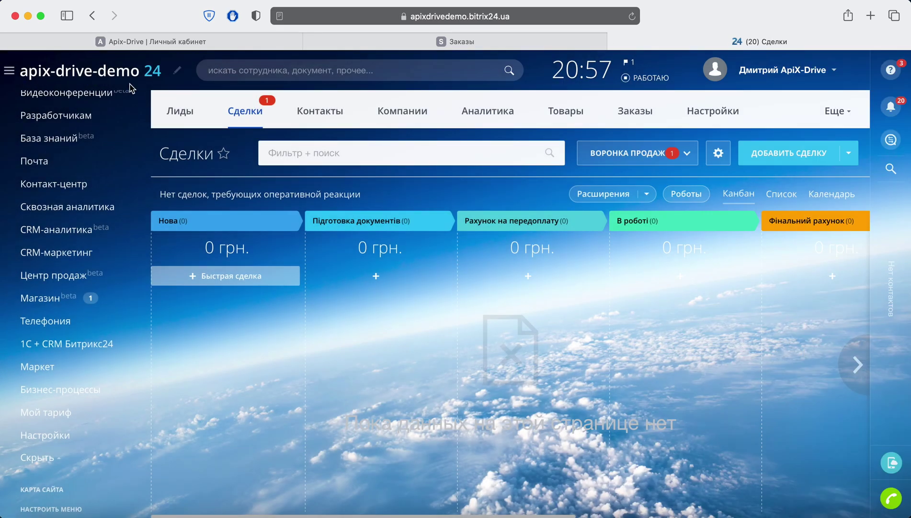
pyautogui.click(632, 16)
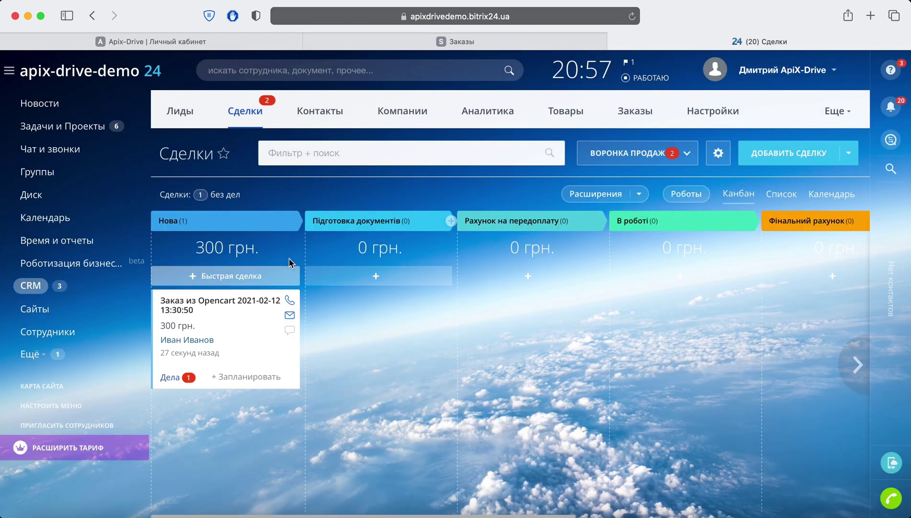
# Step: Open the deal created from the Opencart order and examine its amount, contact, additional fields and «Товары» section
pyautogui.click(211, 303)
pyautogui.scroll(-5, 211, 303)
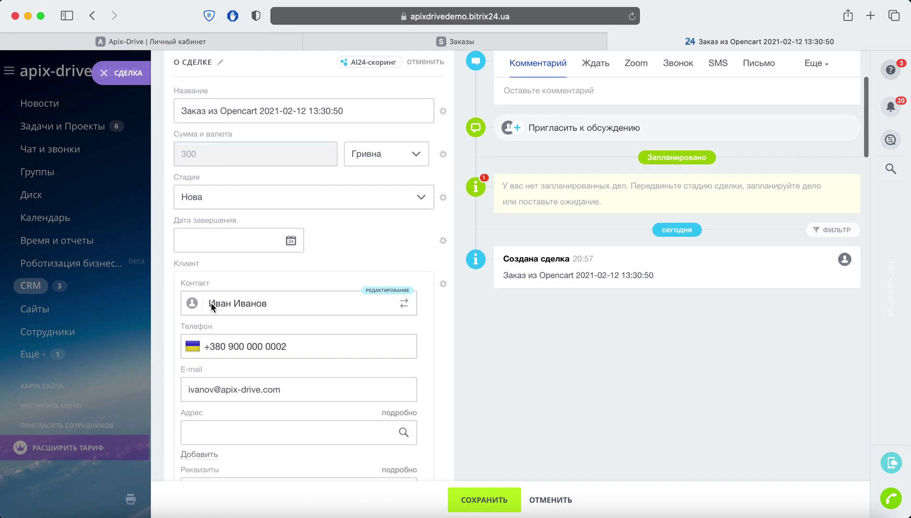
pyautogui.scroll(-10, 211, 303)
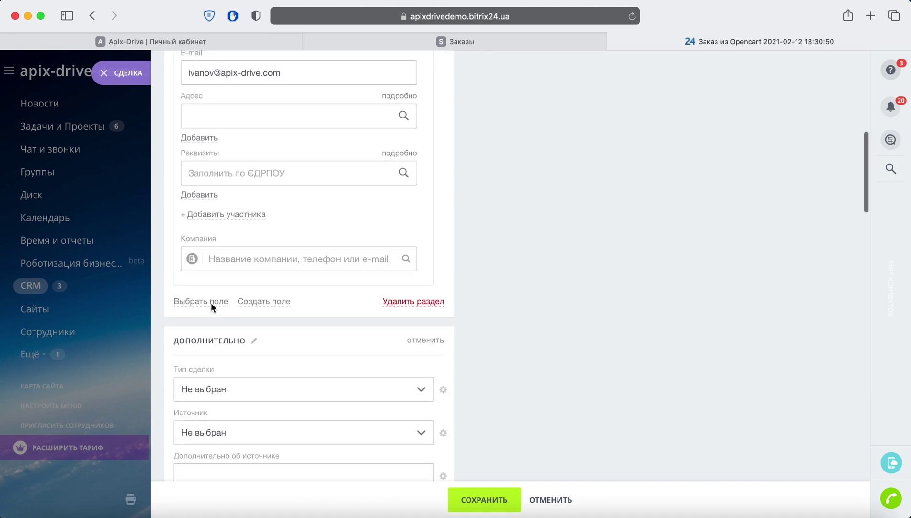
pyautogui.scroll(-15, 212, 302)
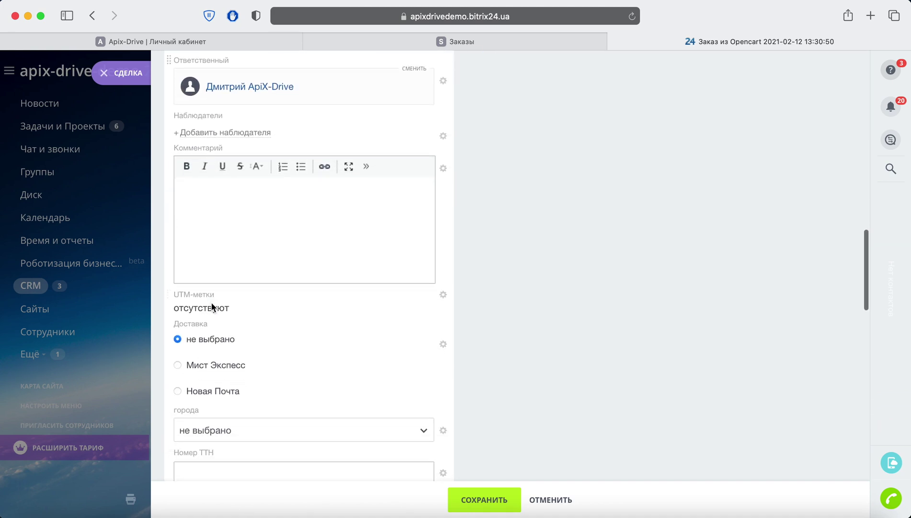
pyautogui.scroll(-15, 212, 301)
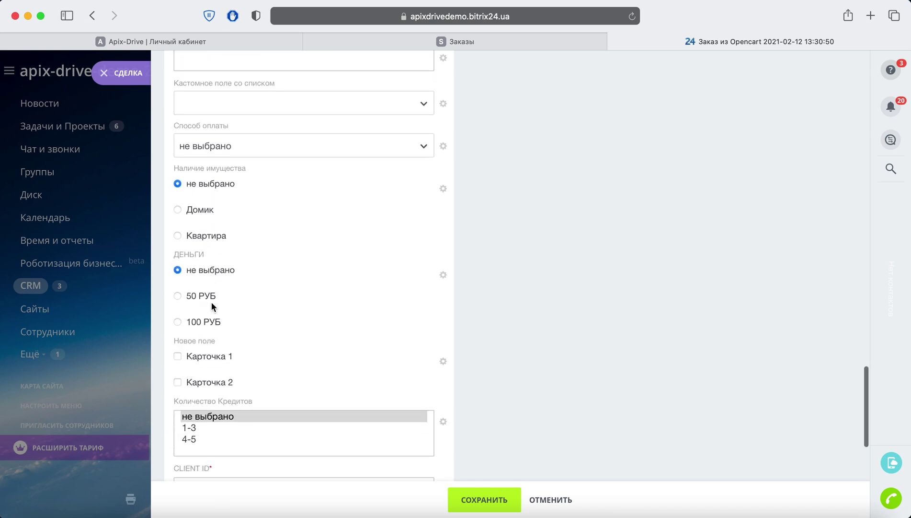
pyautogui.scroll(-1, 211, 302)
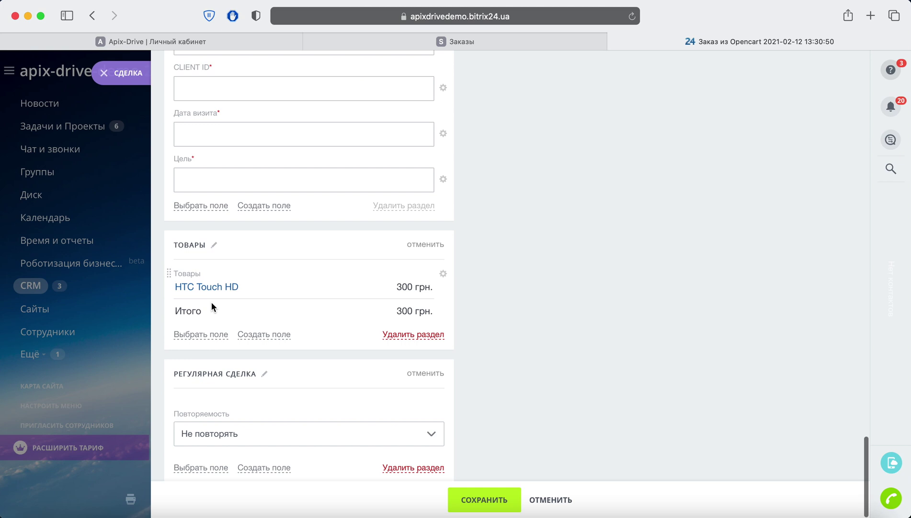
# Step: Return to ApiX-Drive, proceed past the Битрикс24 test stage and enable automatic updating of the connection
pyautogui.click(148, 38)
pyautogui.scroll(-12, 712, 336)
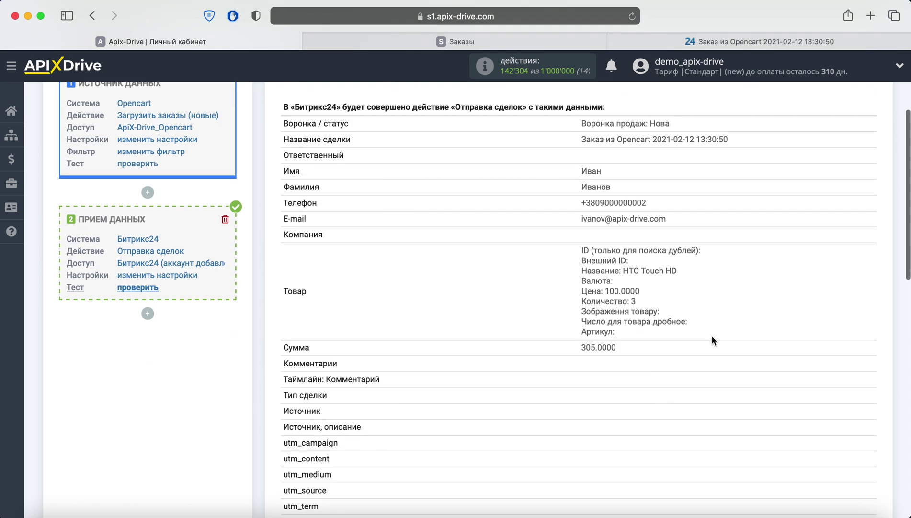
pyautogui.scroll(-3, 714, 338)
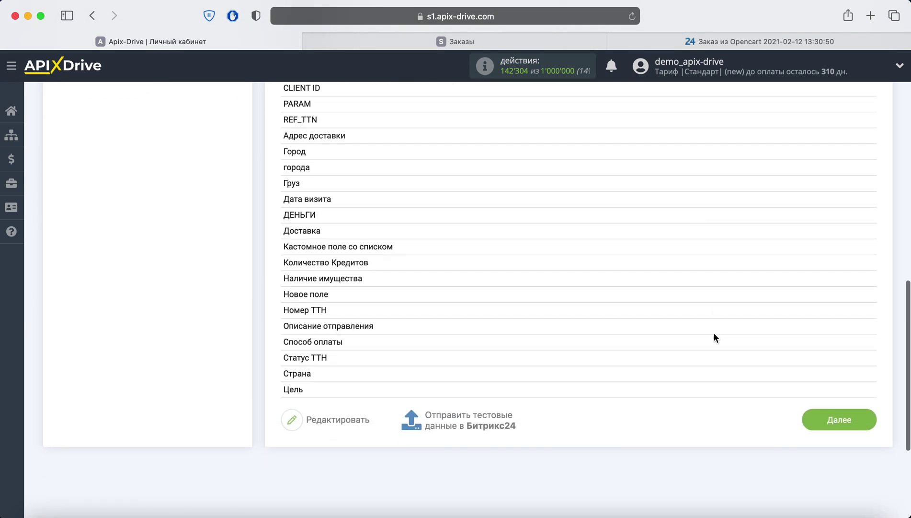
pyautogui.click(861, 420)
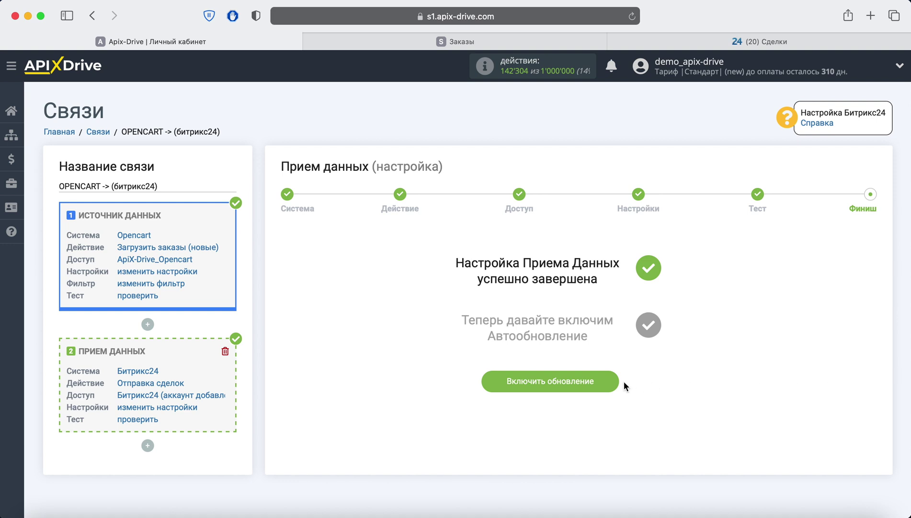
pyautogui.click(609, 380)
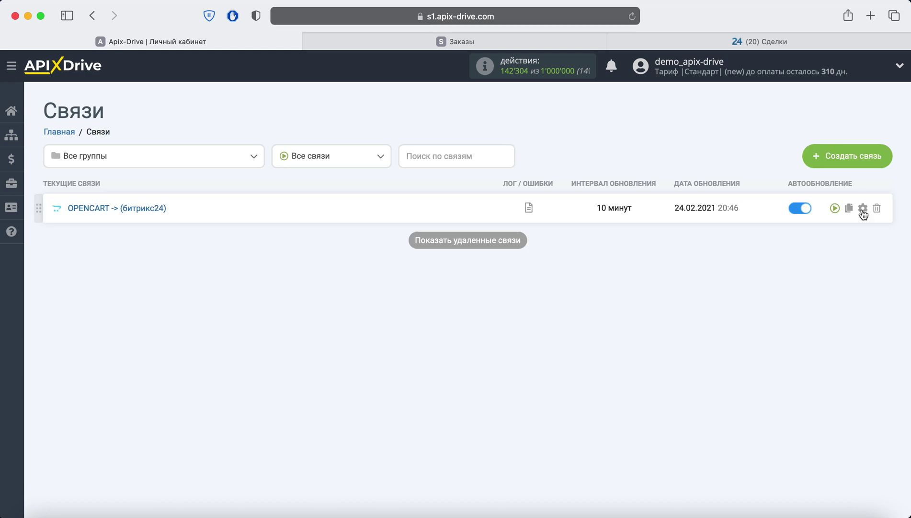
# Step: Set the update interval of the OPENCART -> (битрикс24) connection to «5 минут» and save its settings
pyautogui.click(863, 209)
pyautogui.click(507, 295)
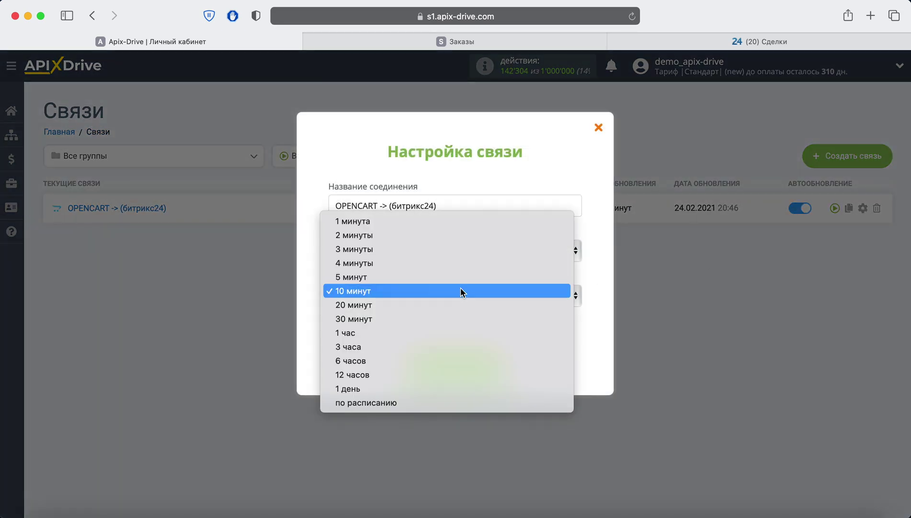
pyautogui.click(409, 277)
pyautogui.click(483, 363)
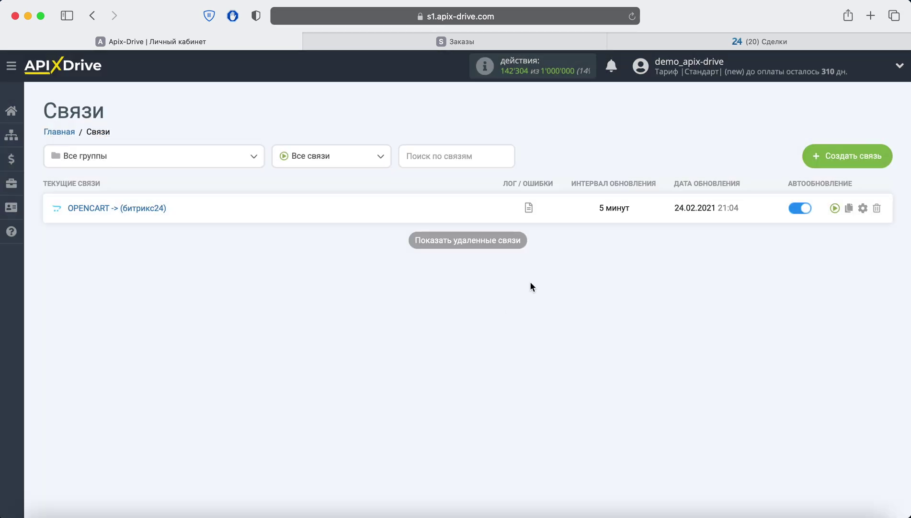